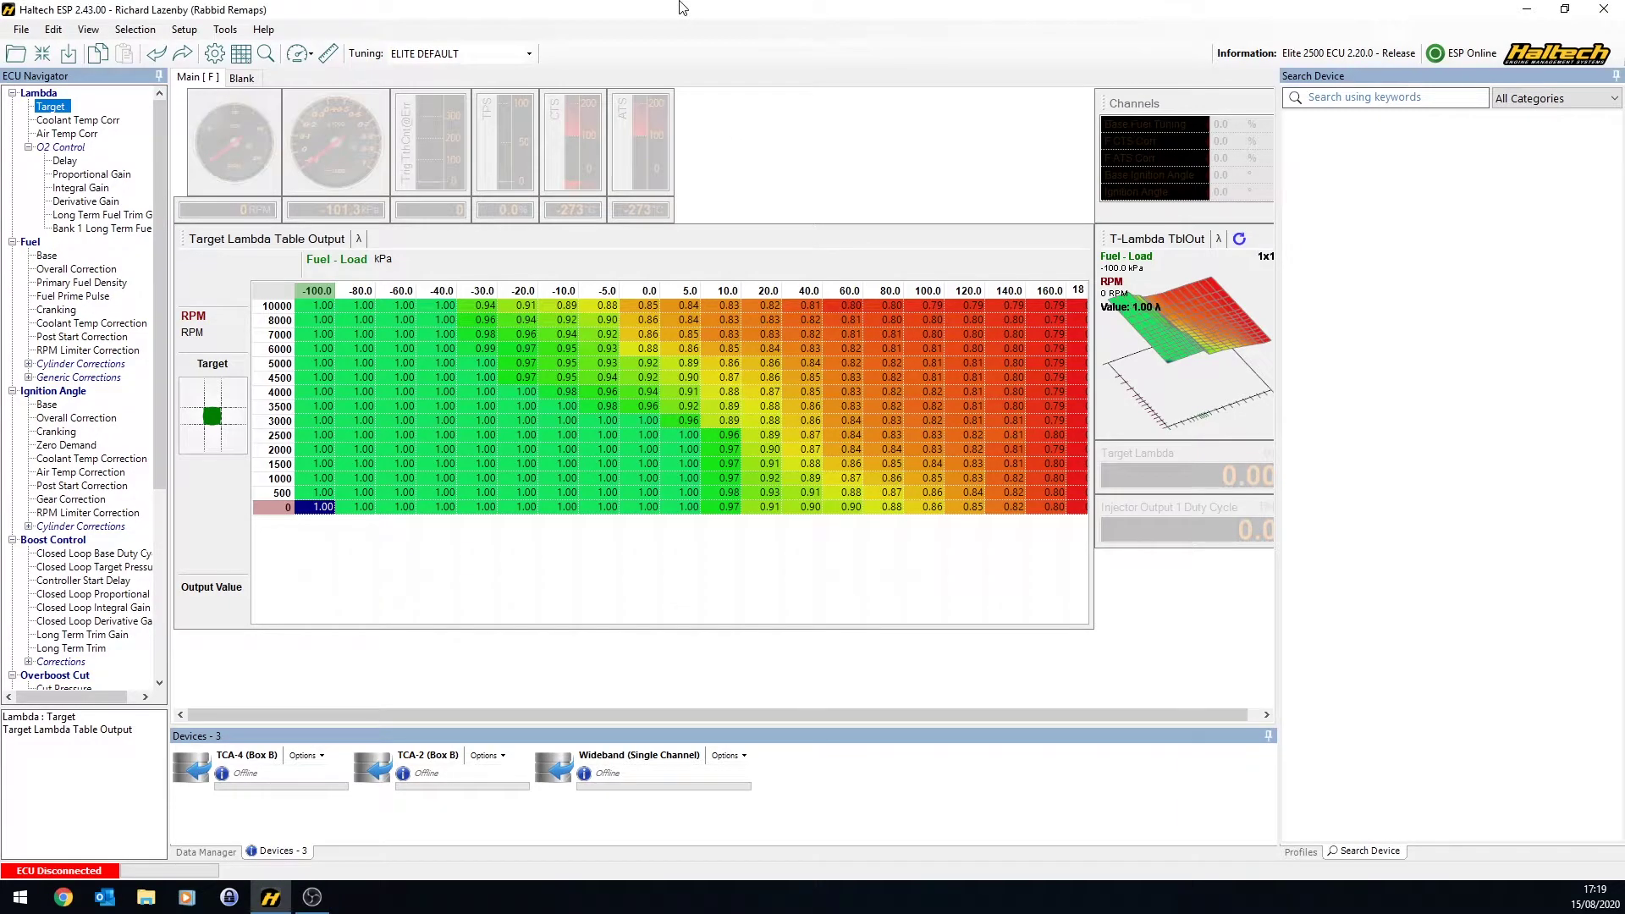
Open Main Setup's Functions page and select Fuel Pump to show its wiring.
left_click(191, 28)
left_click(201, 52)
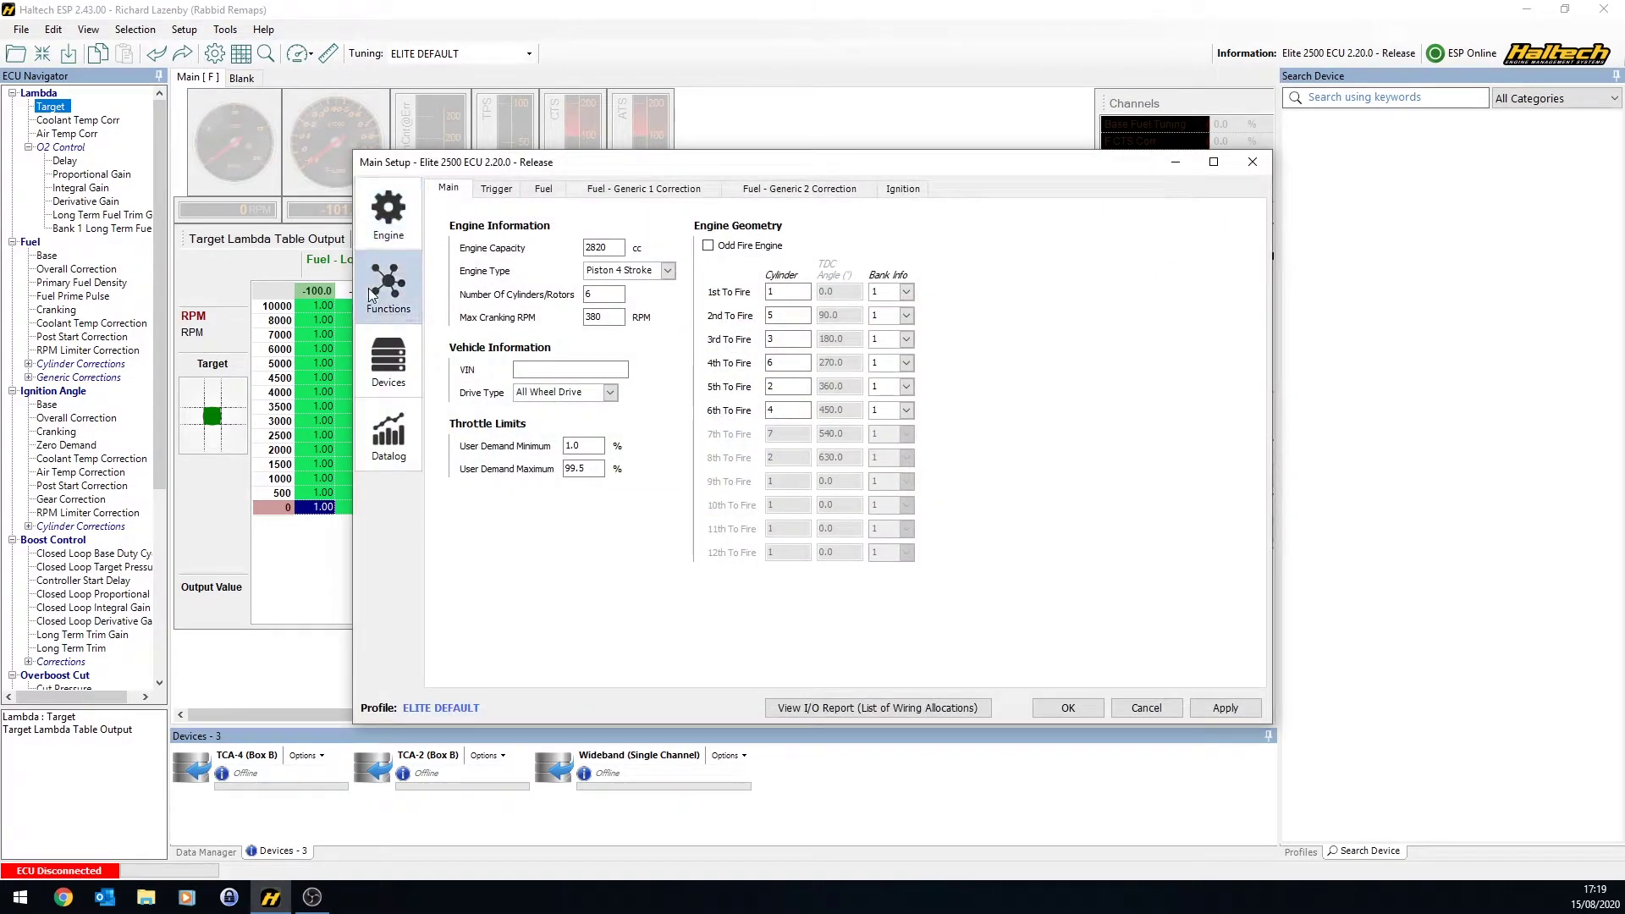
left_click(368, 292)
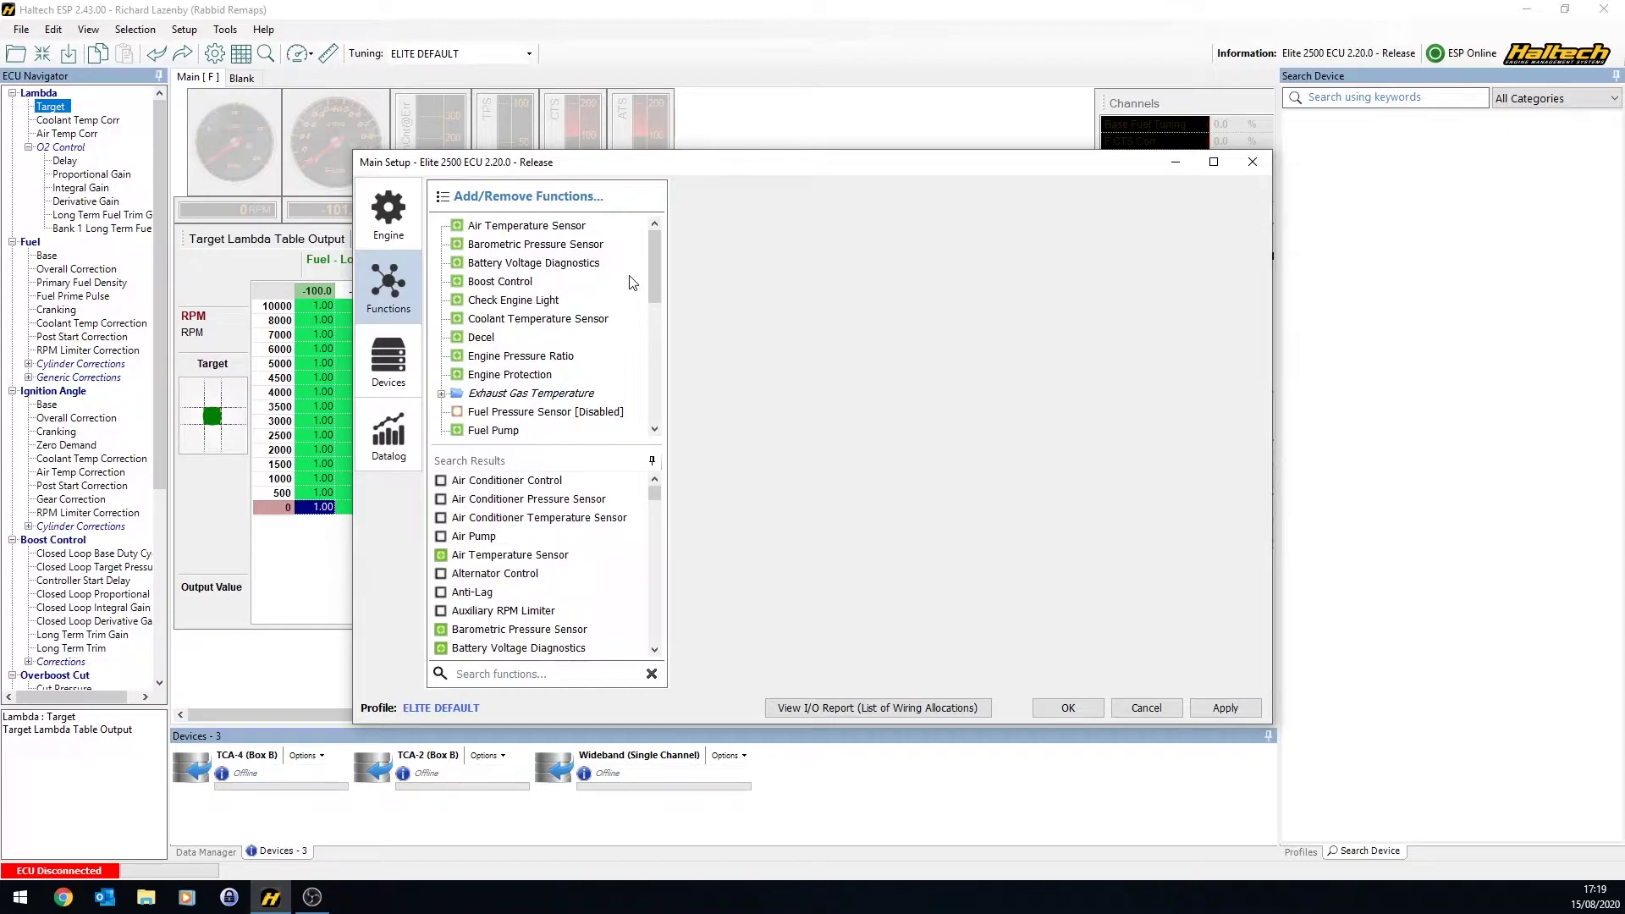
left_click(498, 430)
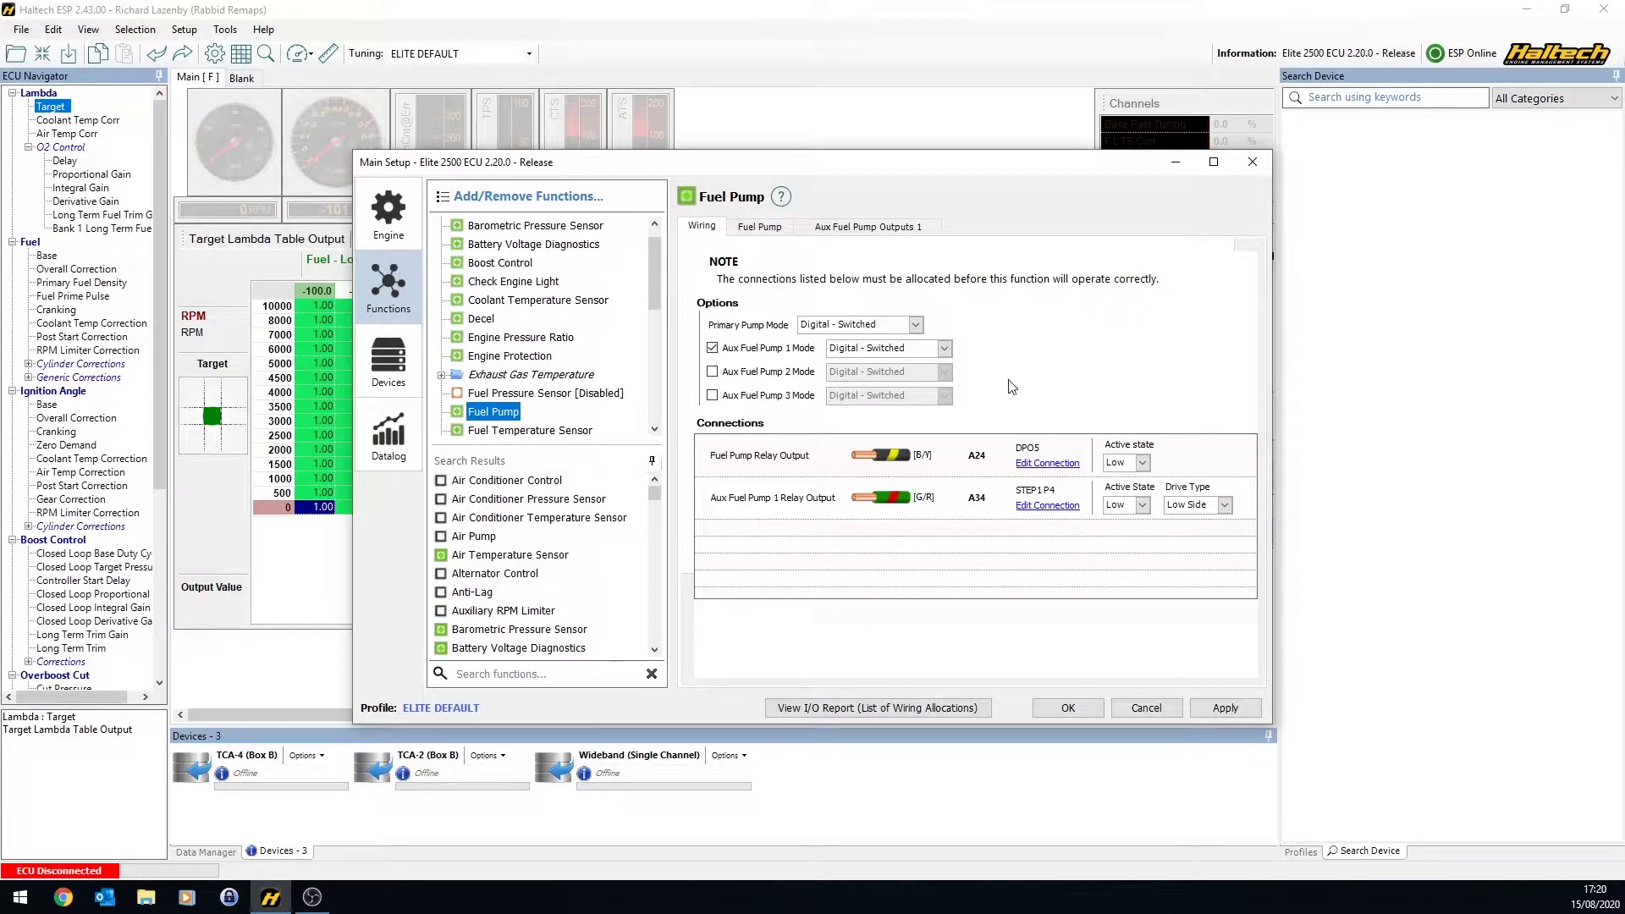
Keep Primary Pump Mode as Digital - Switched, with the main pump relay on A24.
left_click(795, 319)
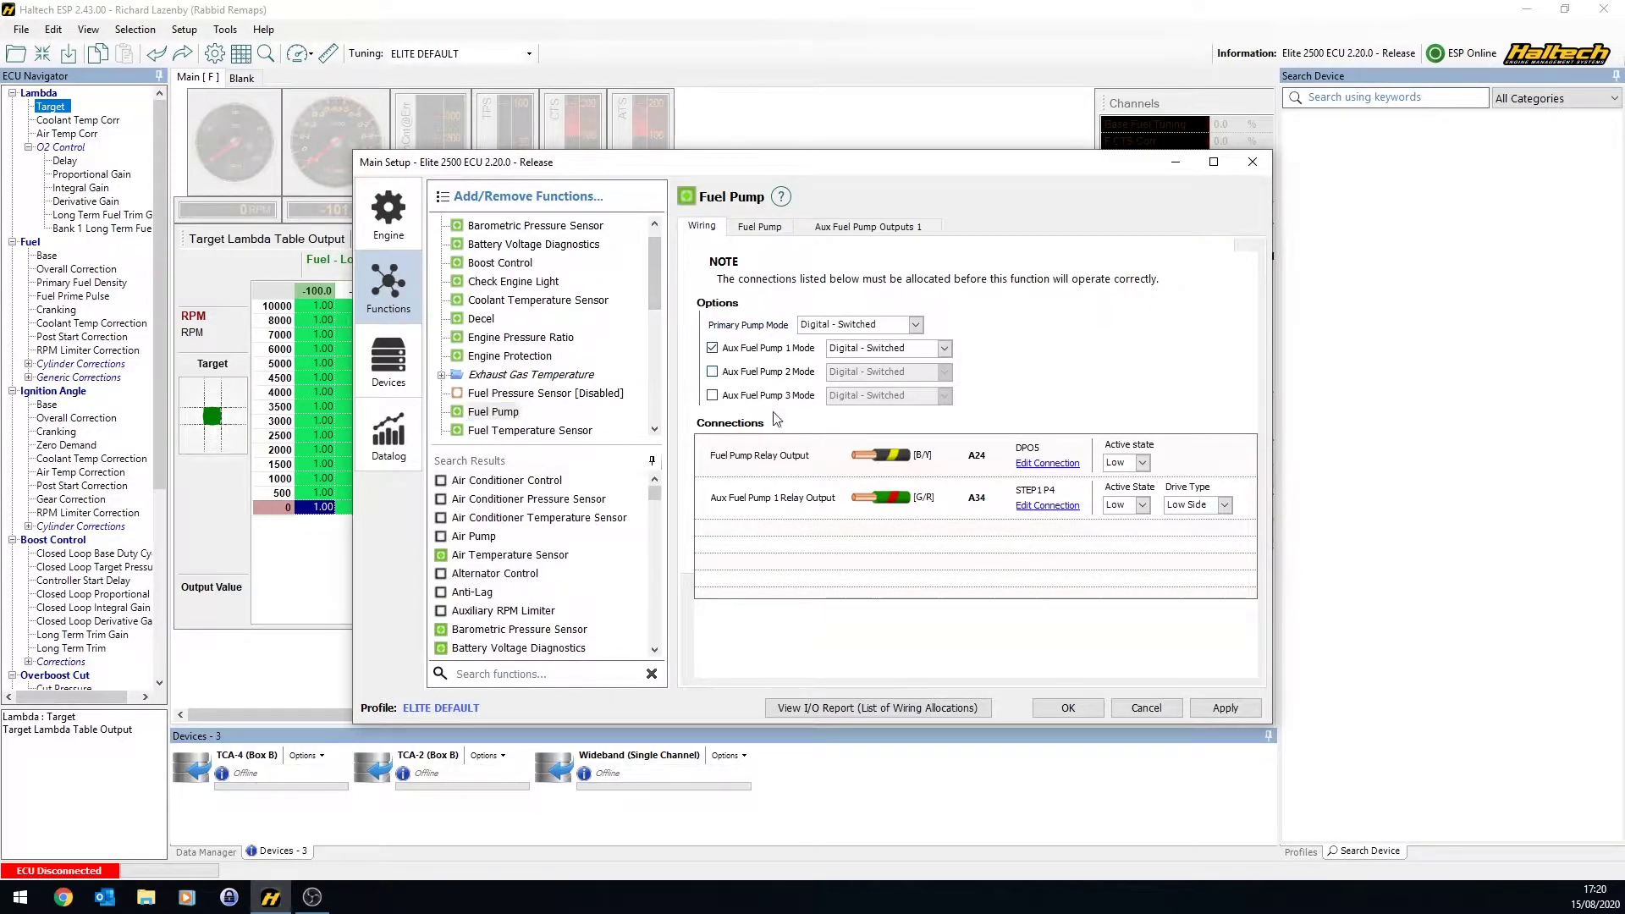
left_click(897, 325)
left_click(1007, 278)
left_click(856, 327)
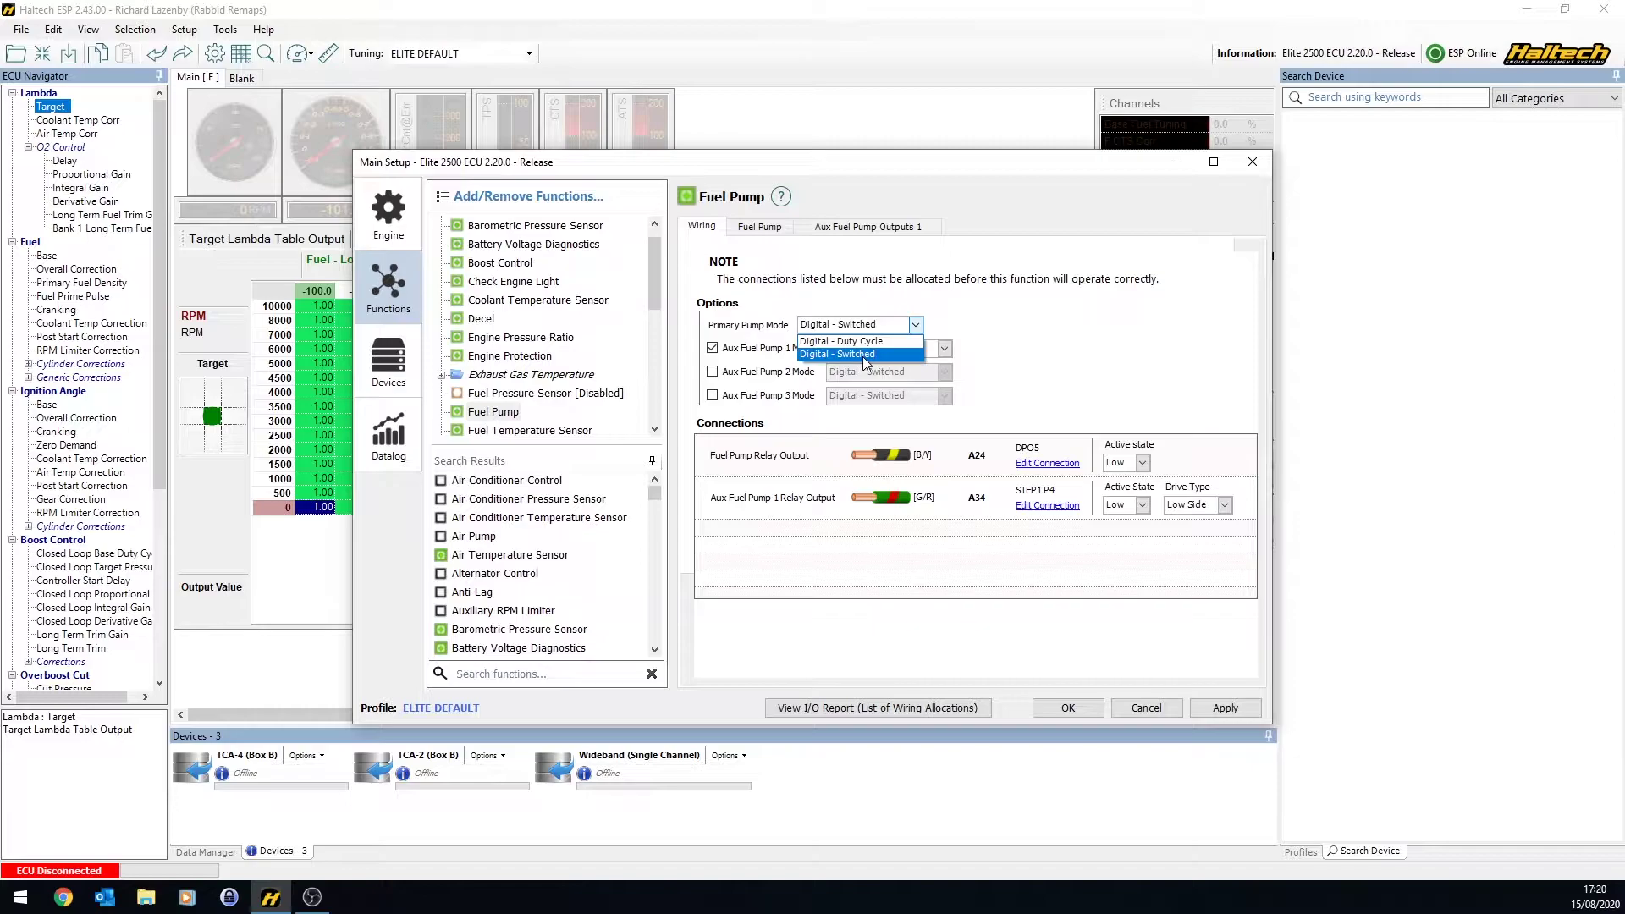
left_click(865, 356)
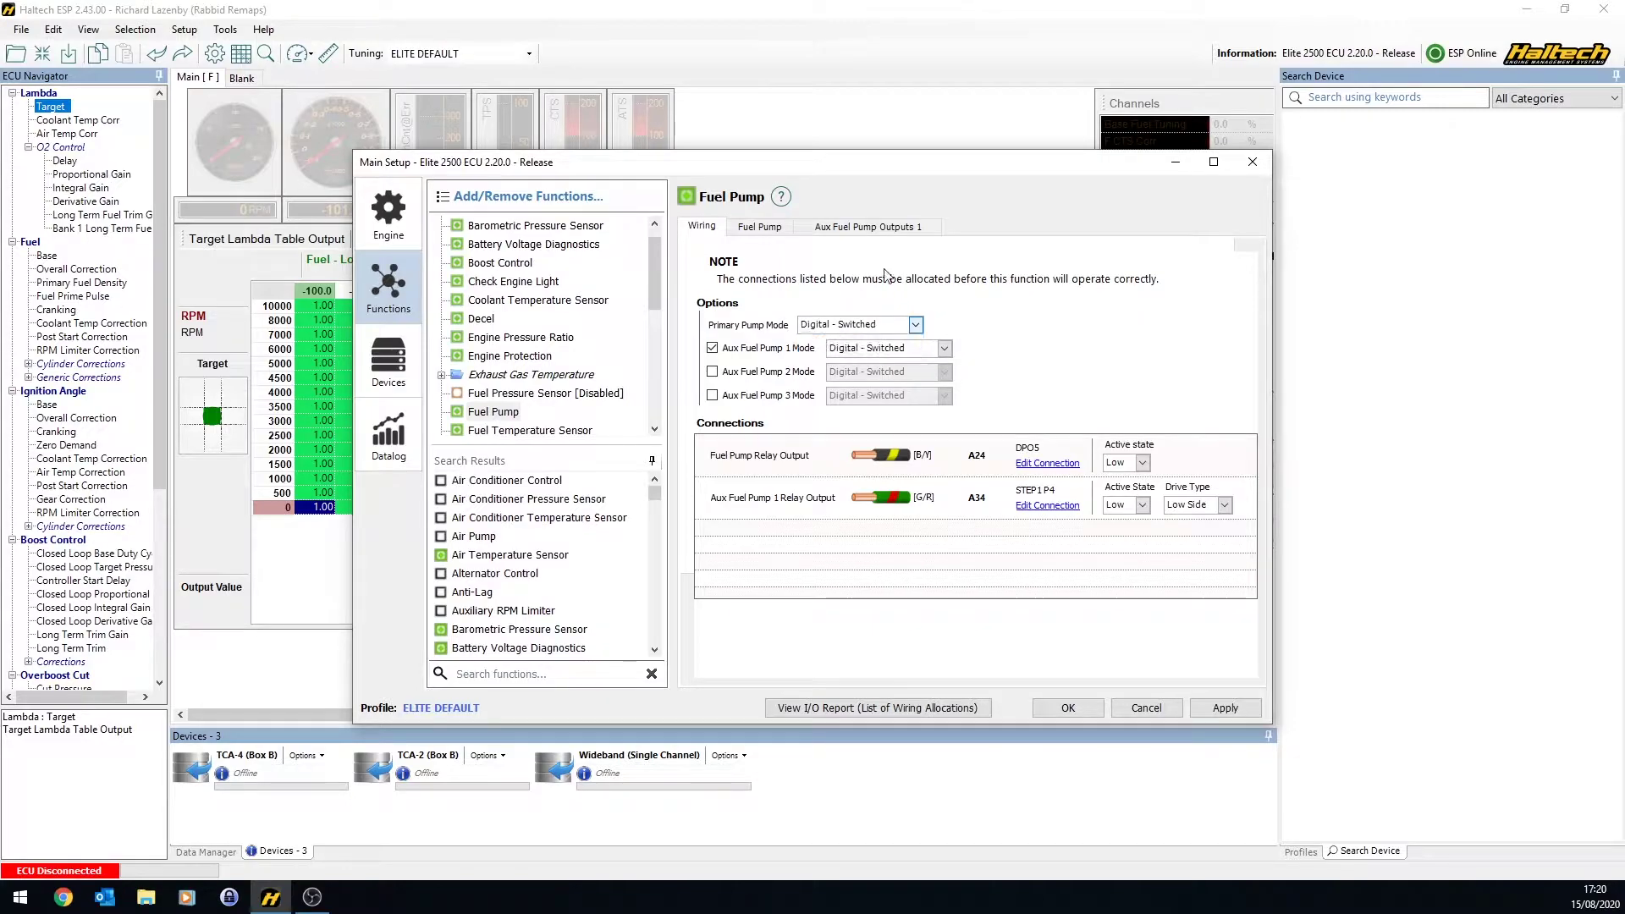
Review the fuel pump prime time and Aux Fuel Pump 1 time hysteresis, then return to Wiring.
left_click(771, 227)
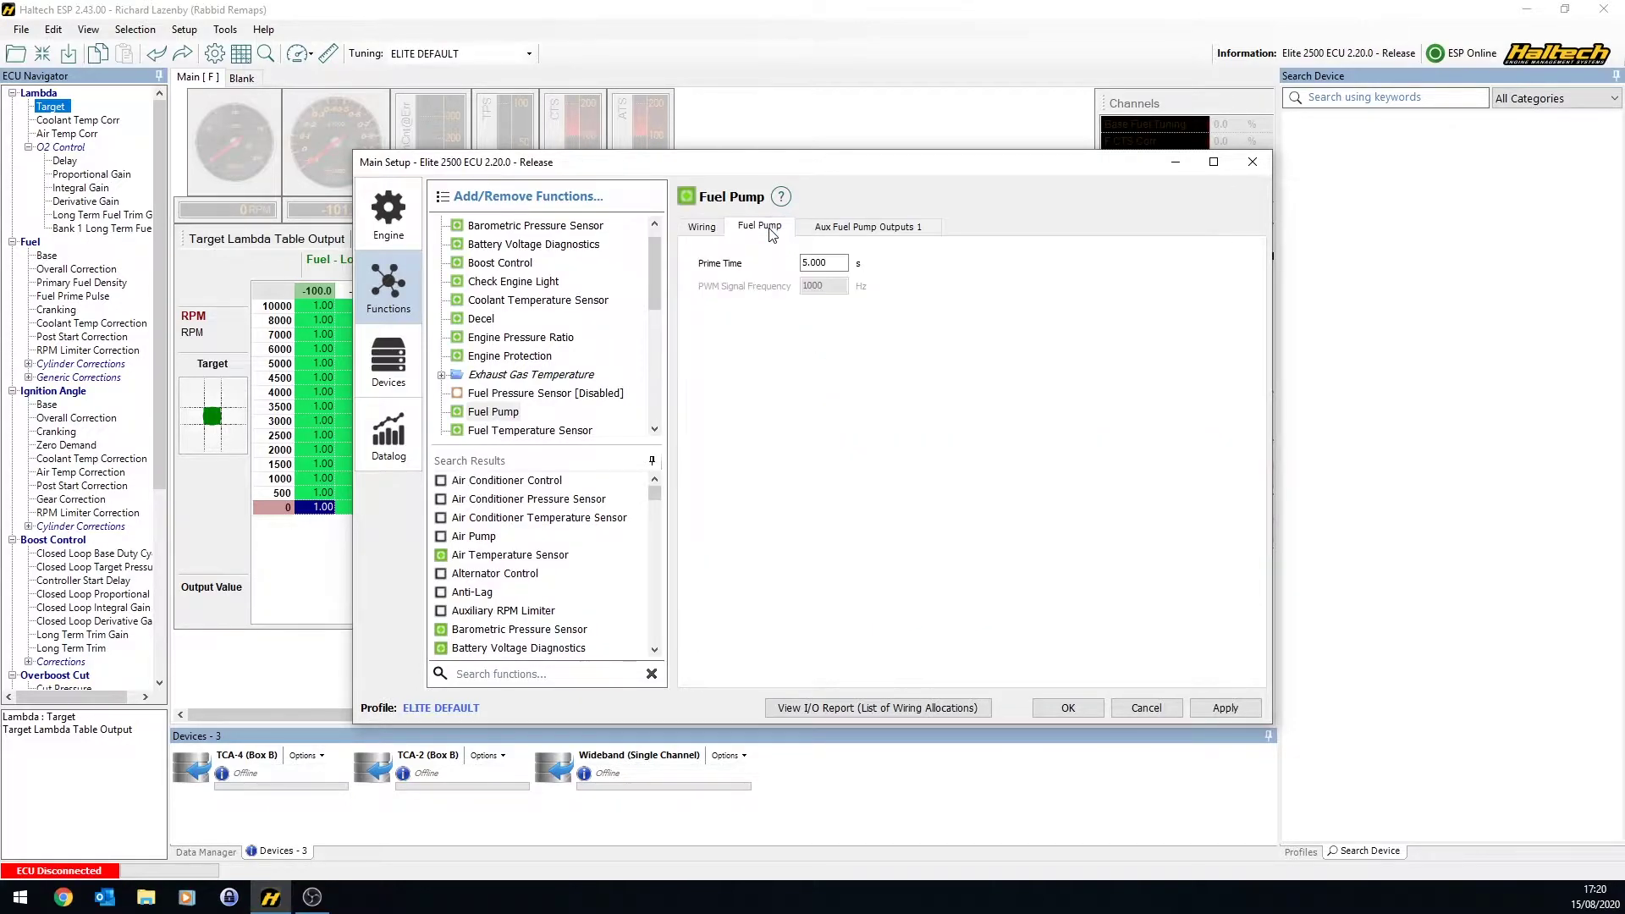
left_click(832, 262)
left_click(868, 226)
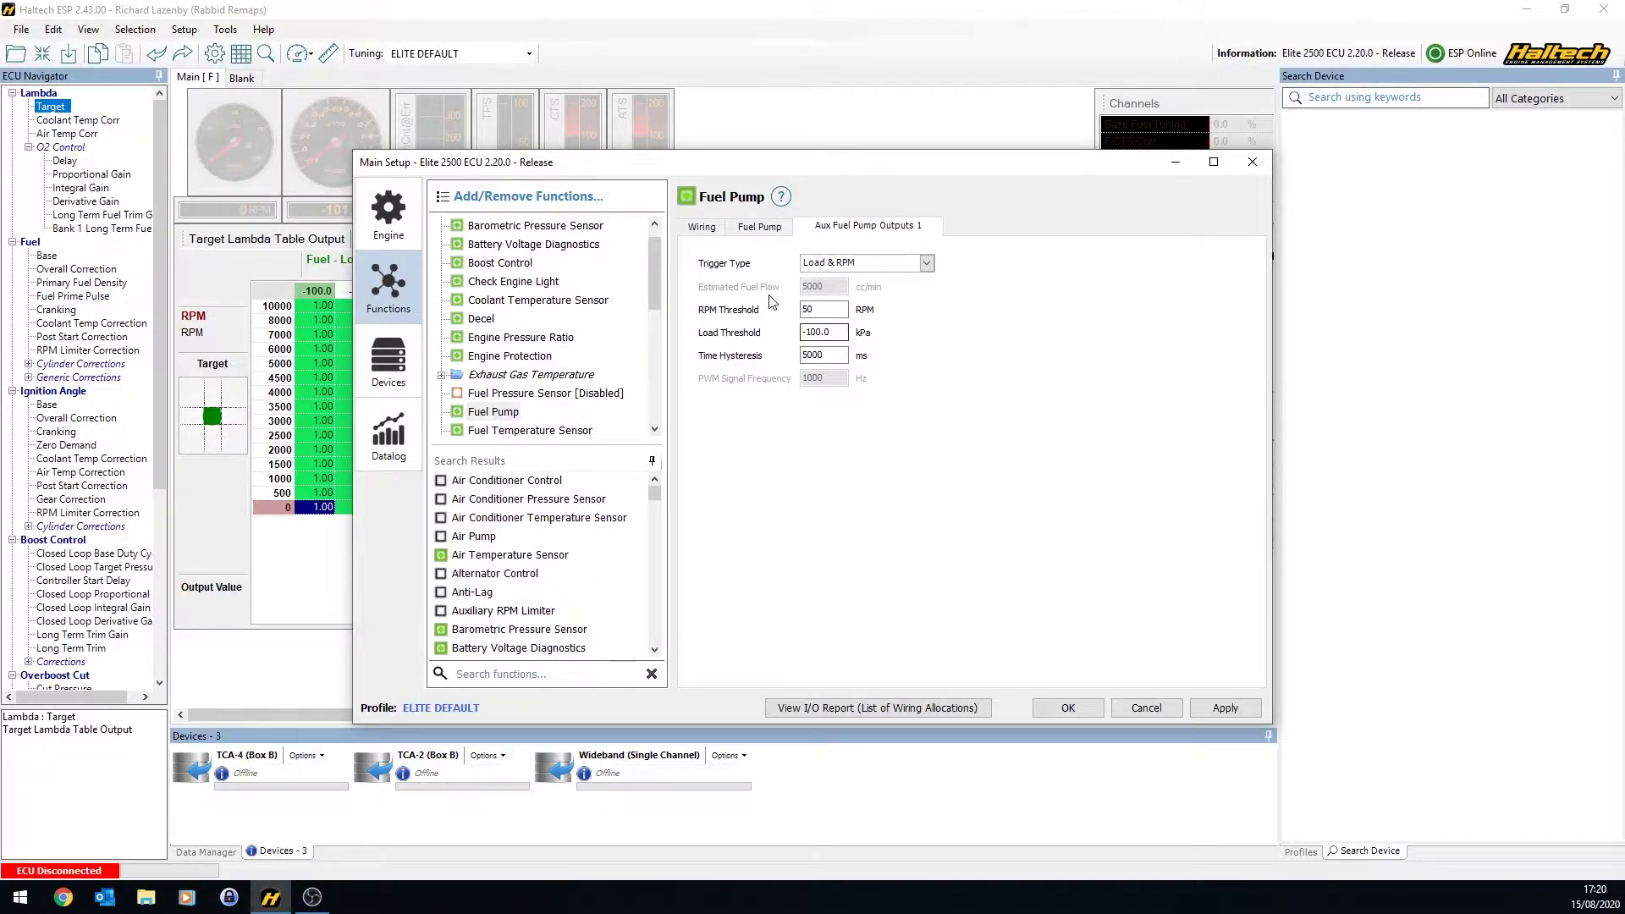
left_click(826, 354)
left_click(759, 226)
left_click(702, 227)
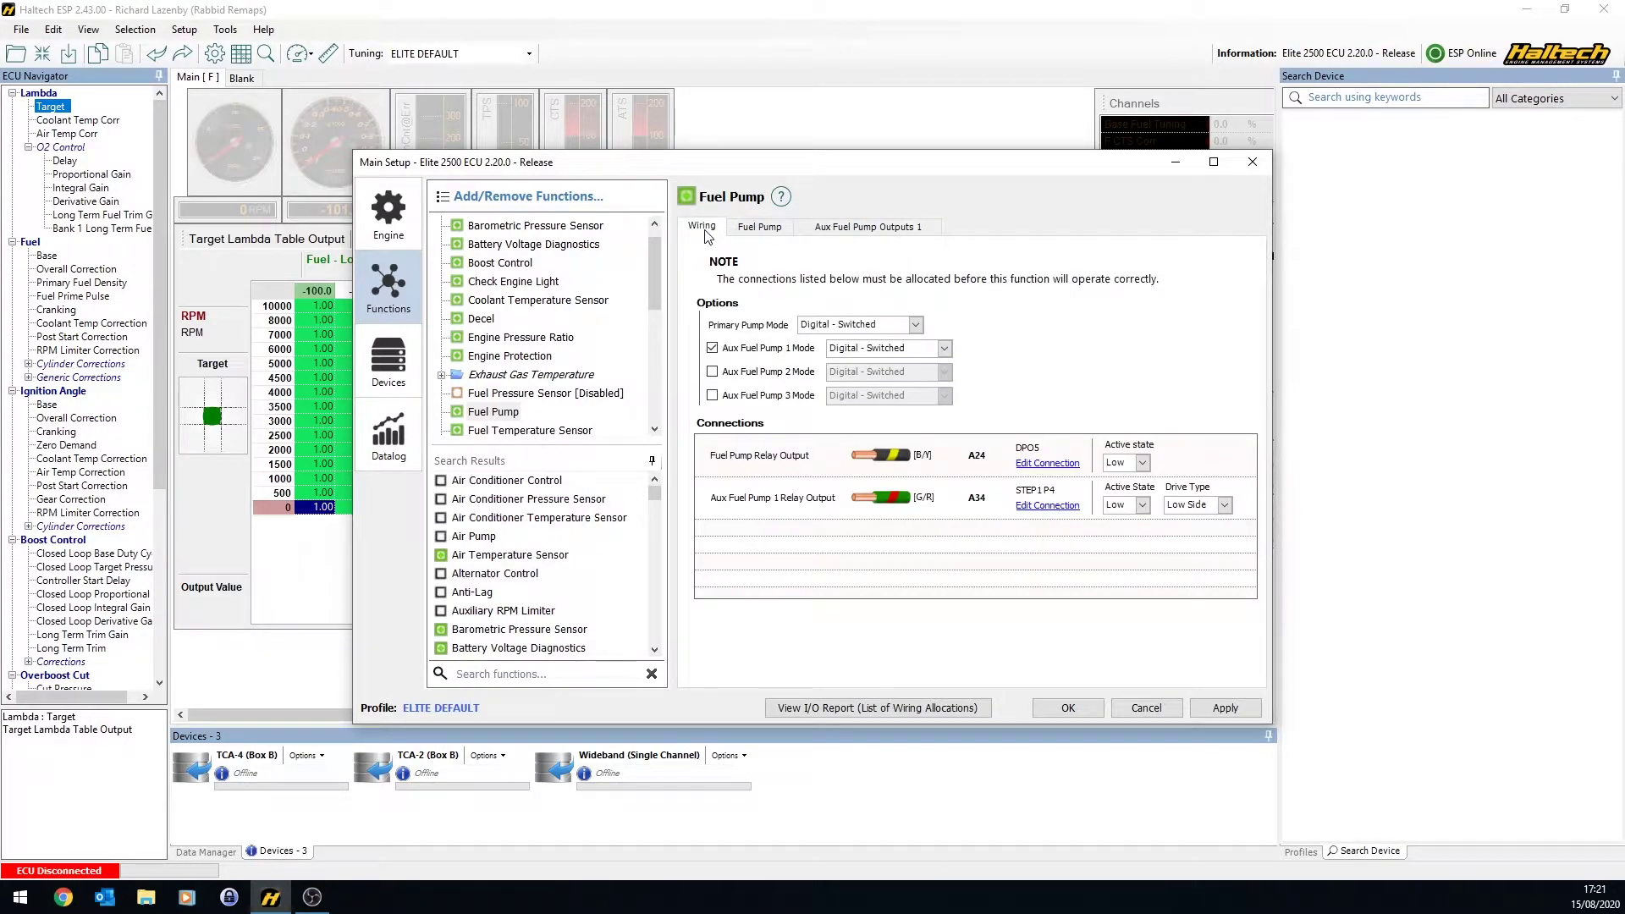
left_click(1143, 464)
left_click(1148, 401)
left_click(1142, 462)
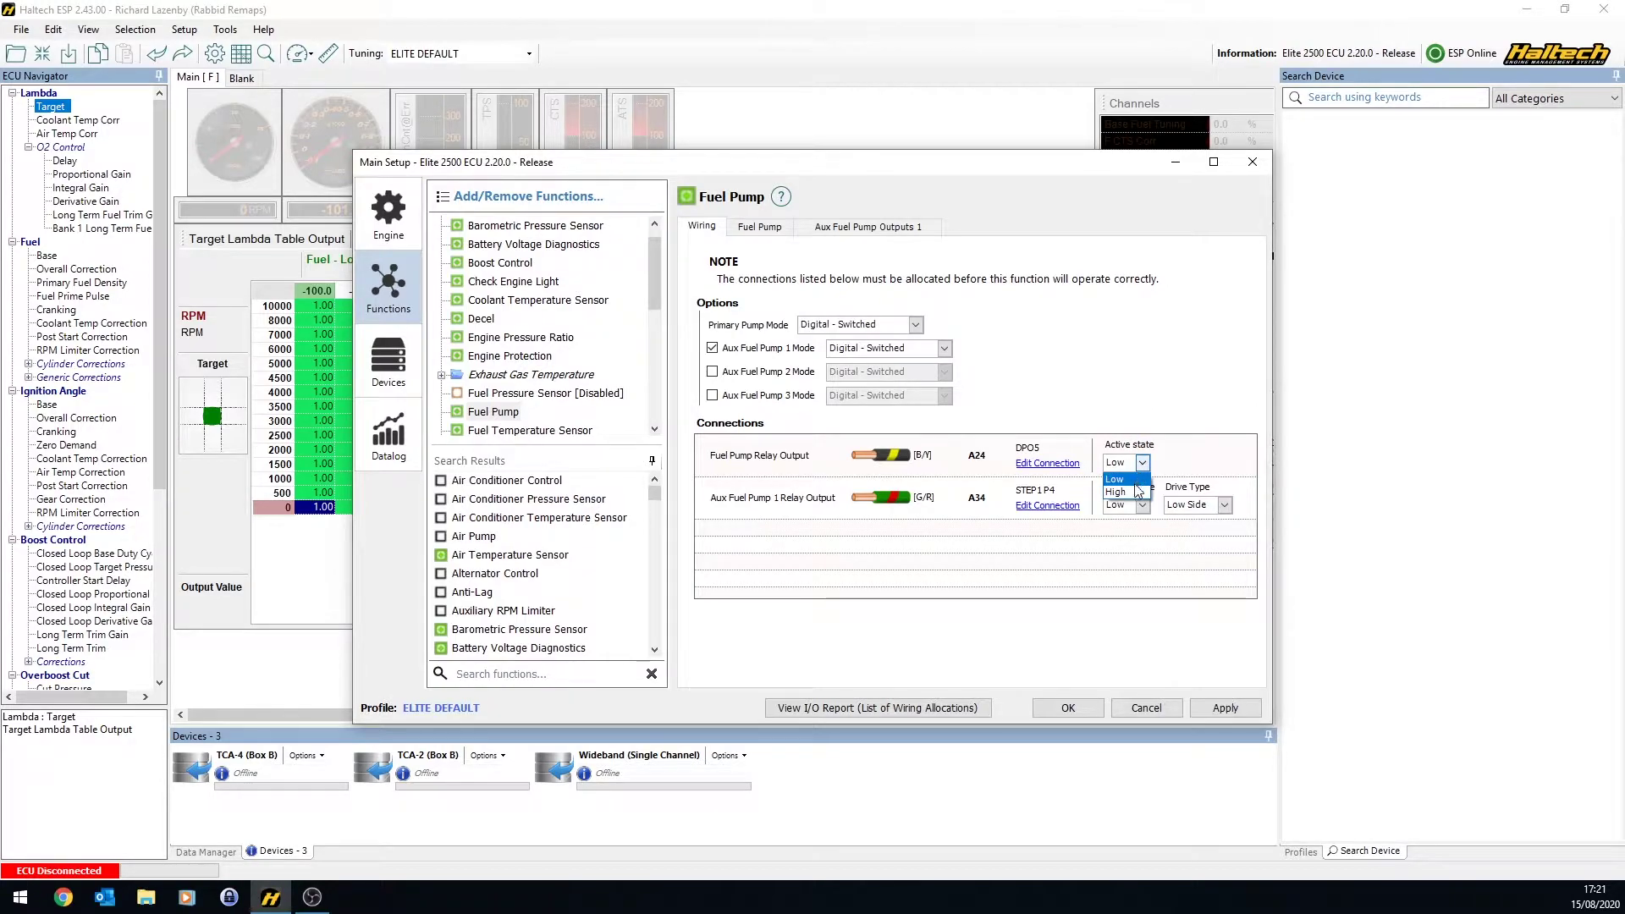
left_click(1140, 442)
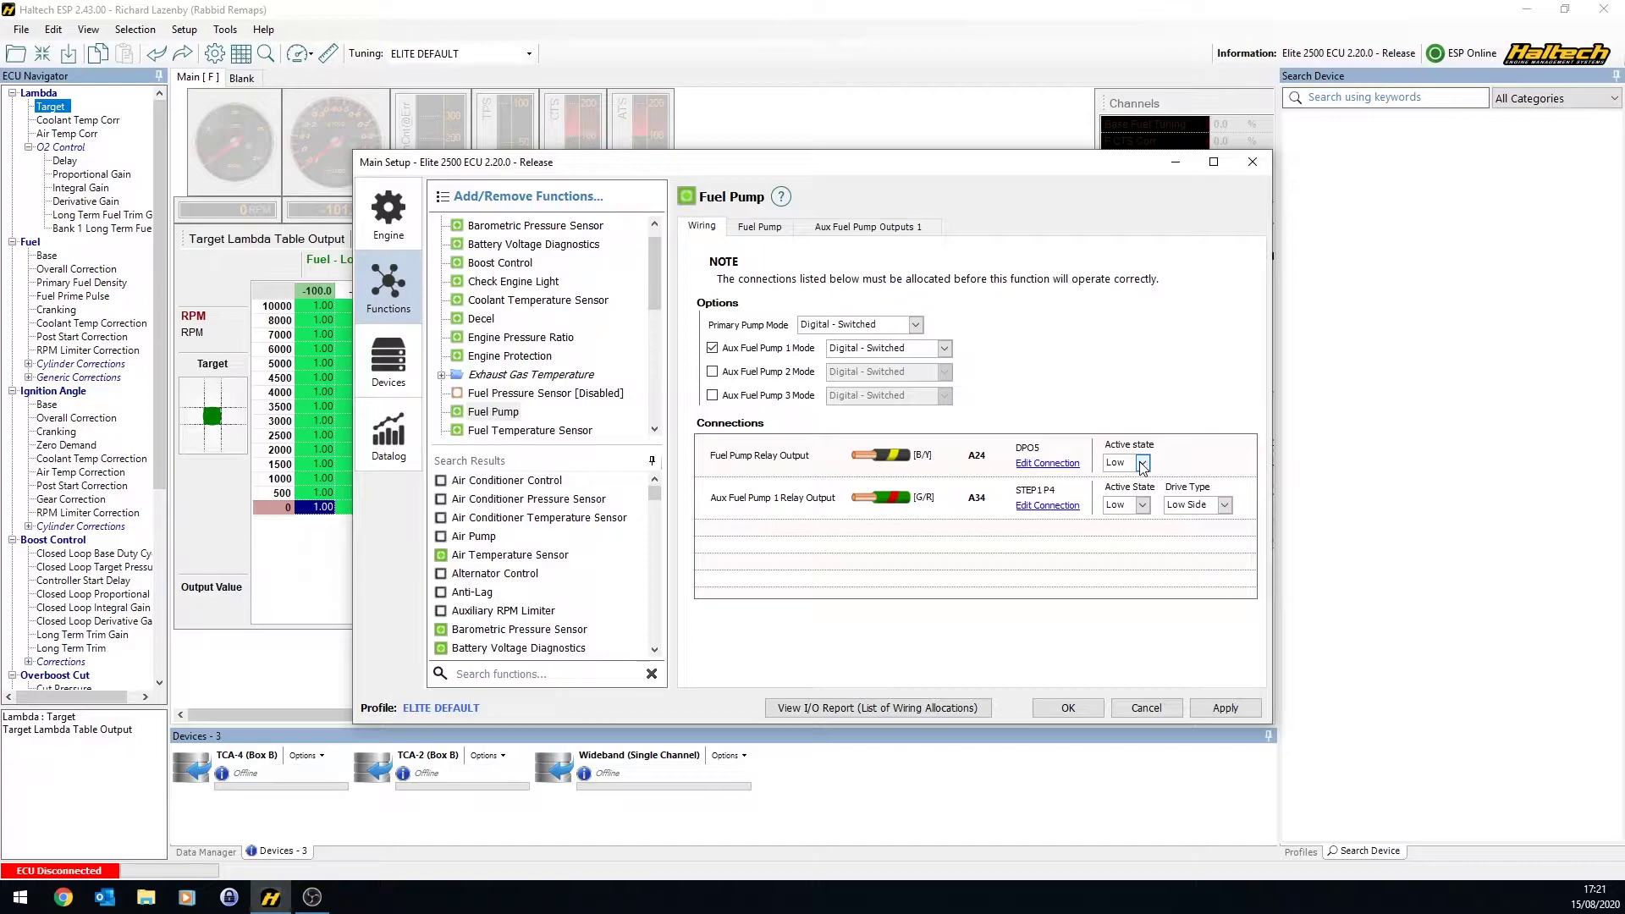
left_click(1143, 463)
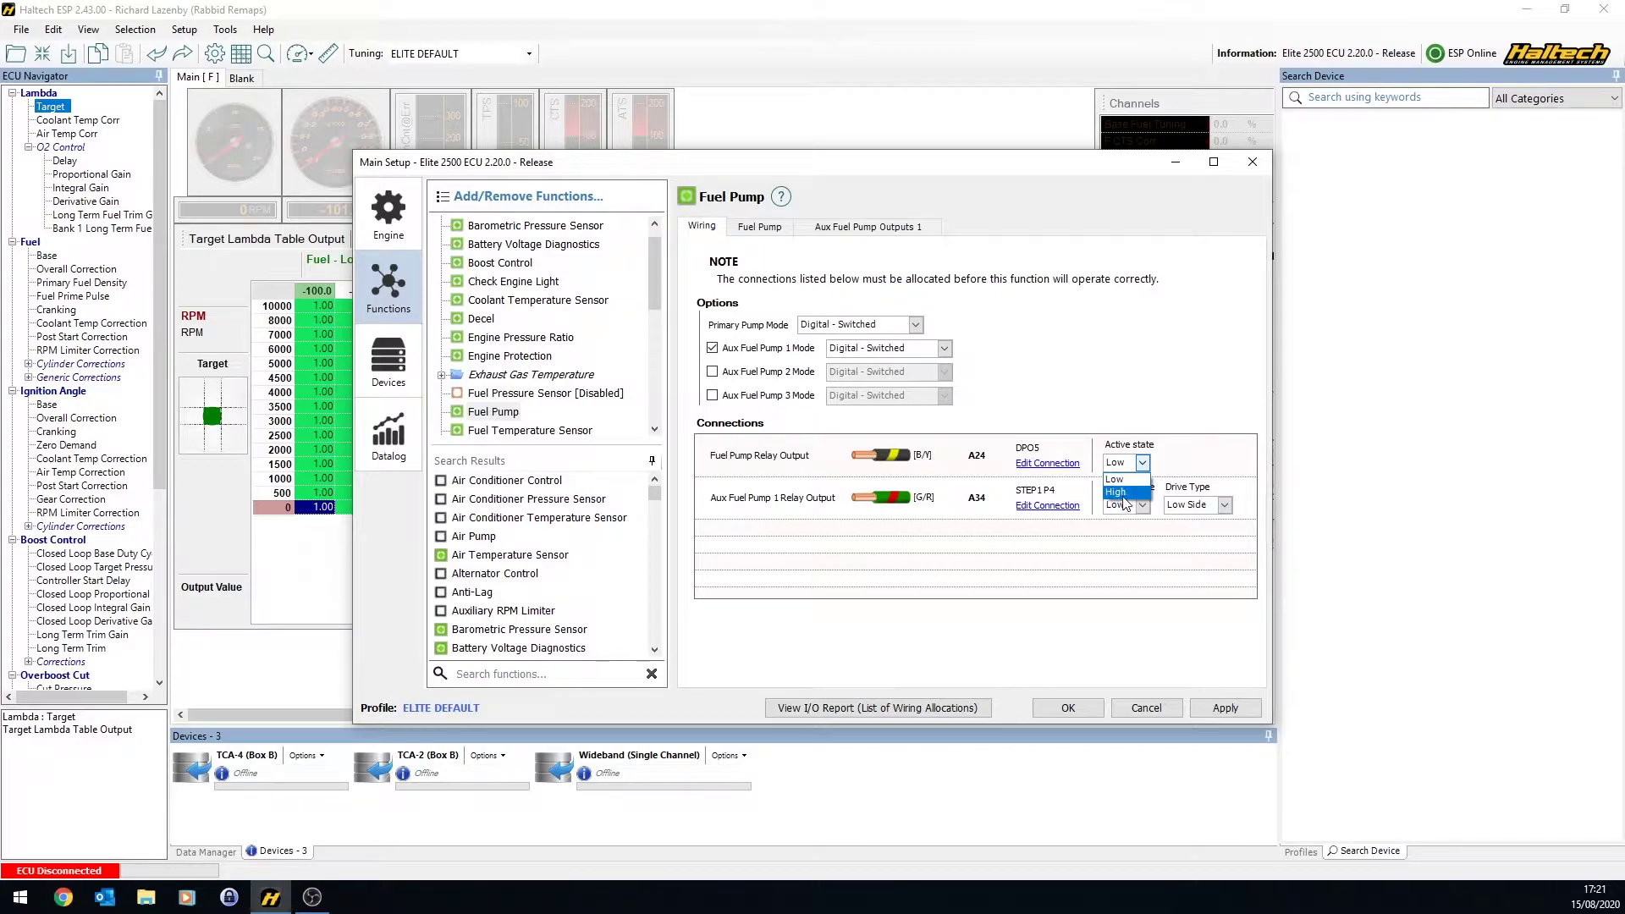
left_click(1163, 362)
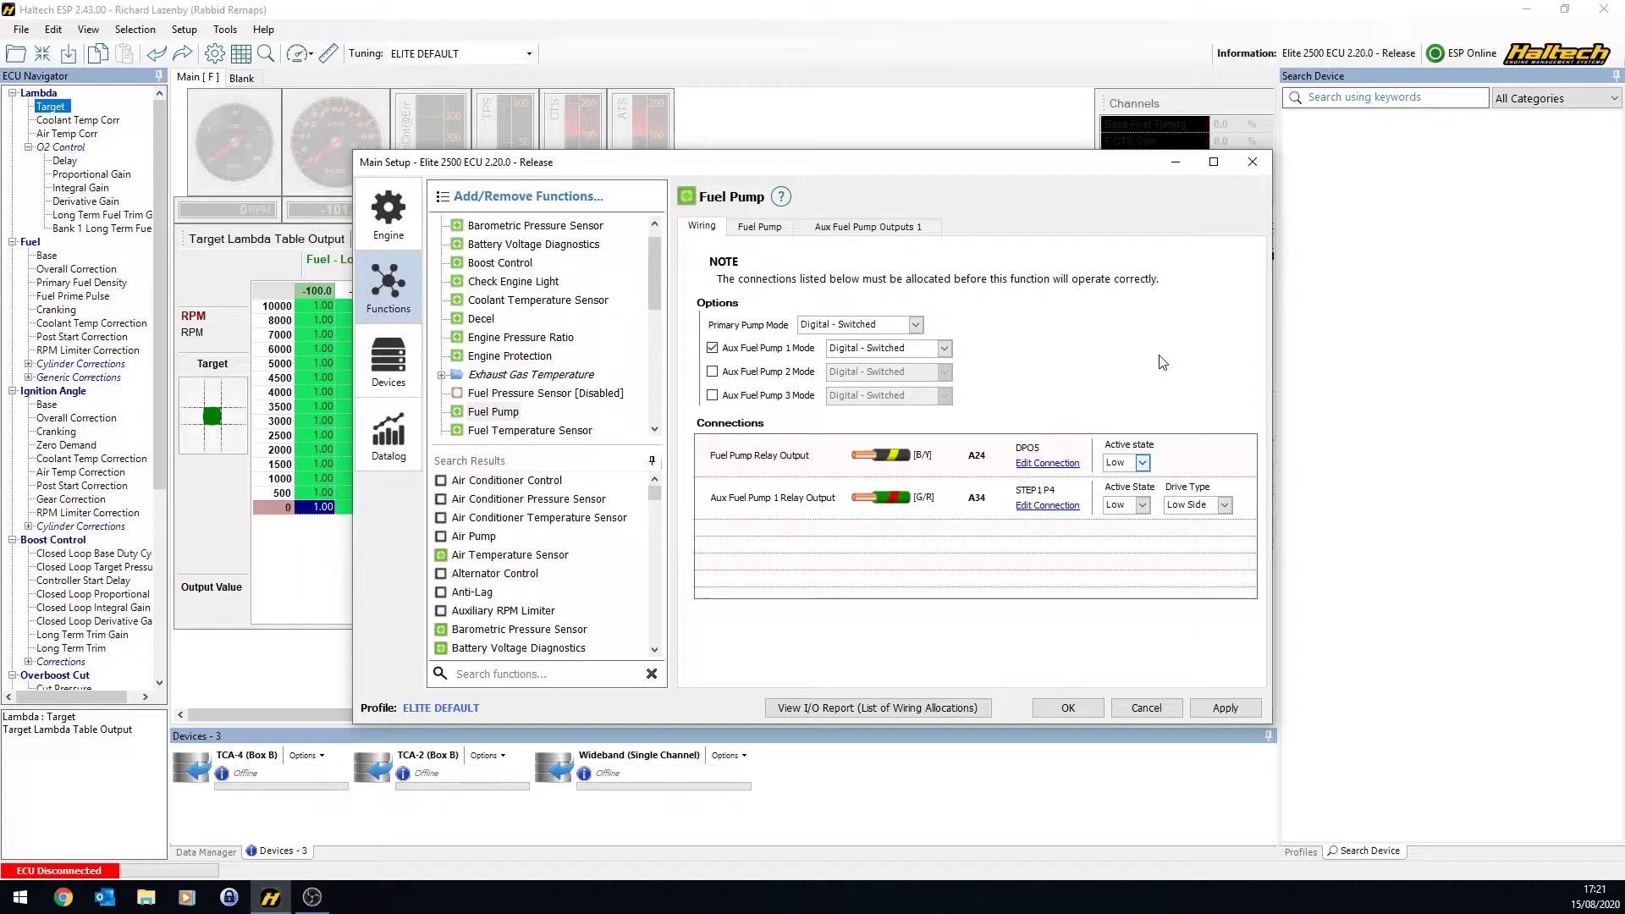
left_click(1143, 463)
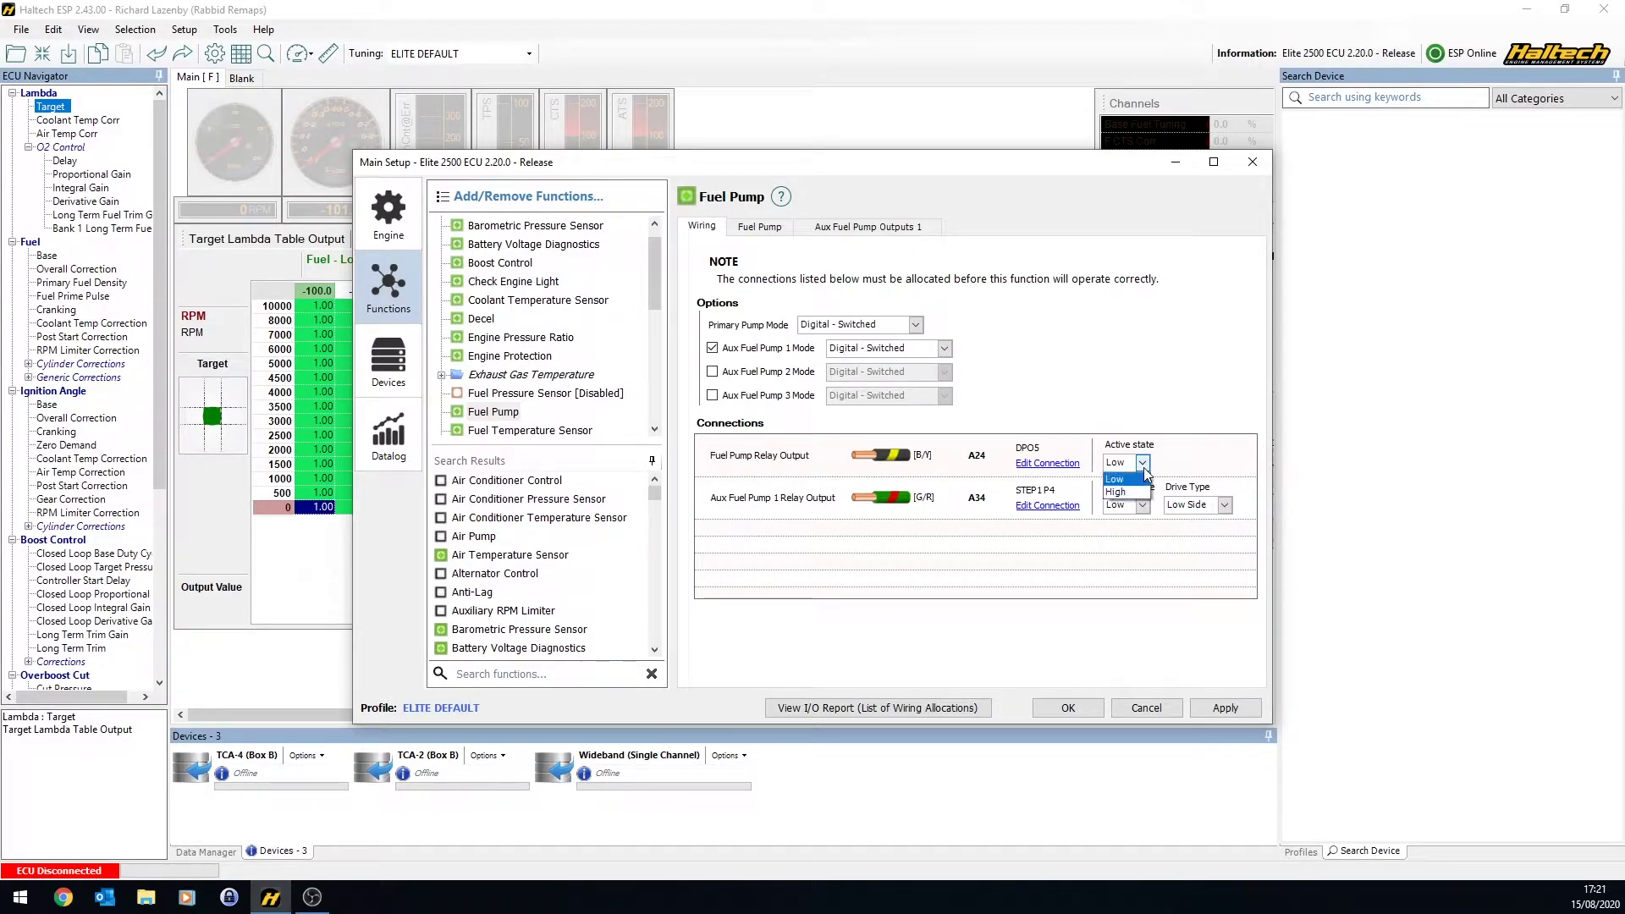
left_click(1119, 495)
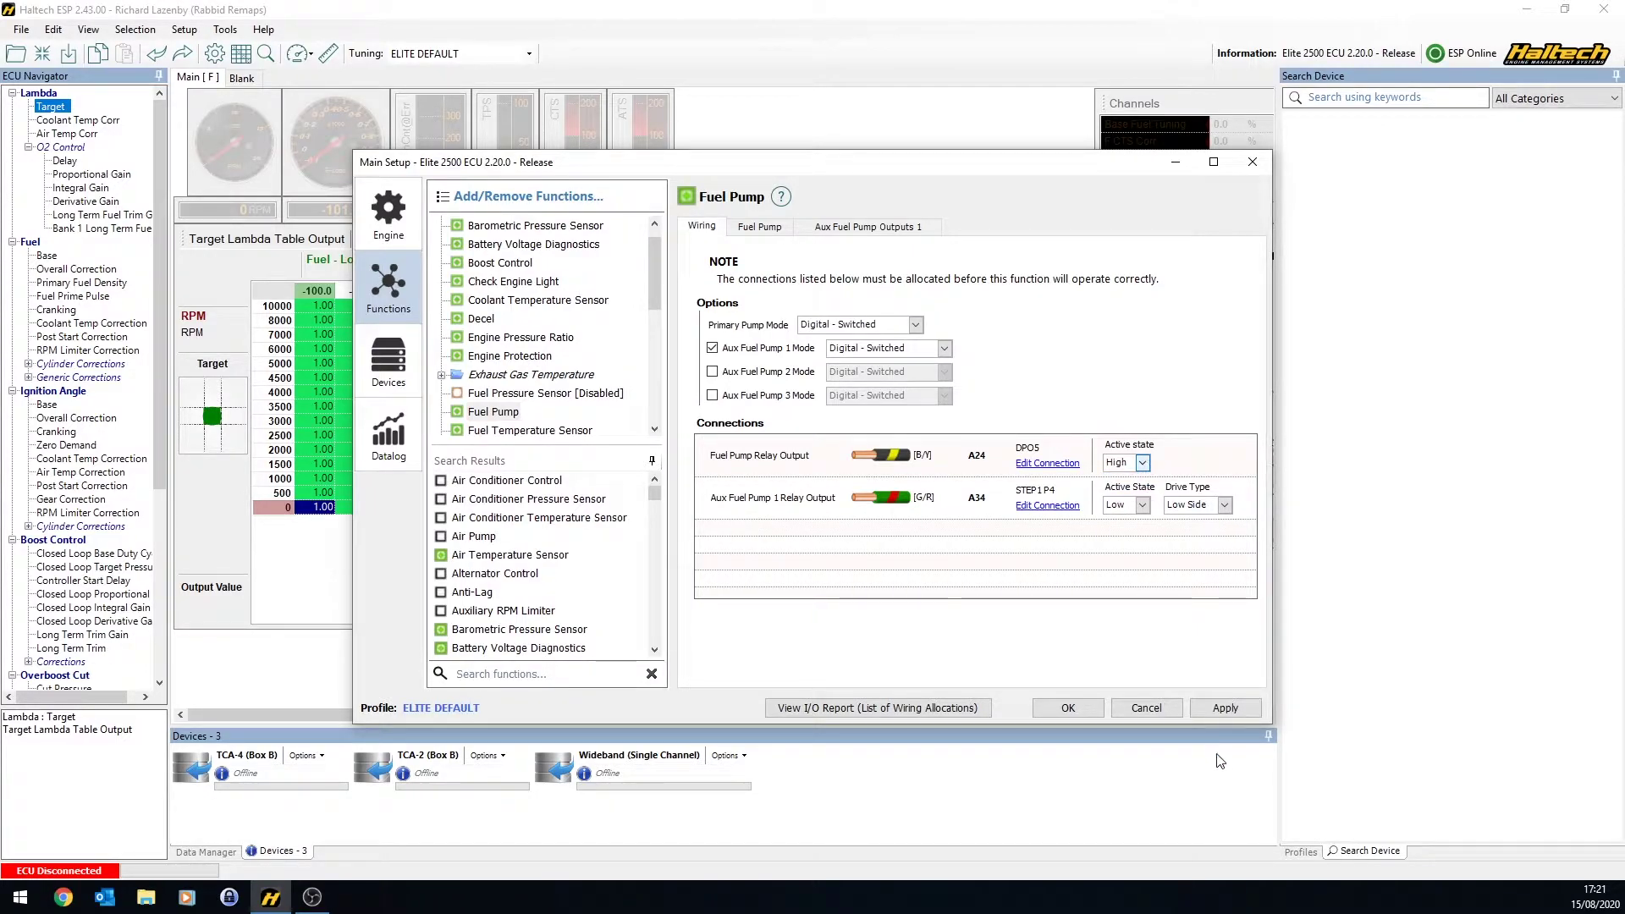
left_click(1142, 463)
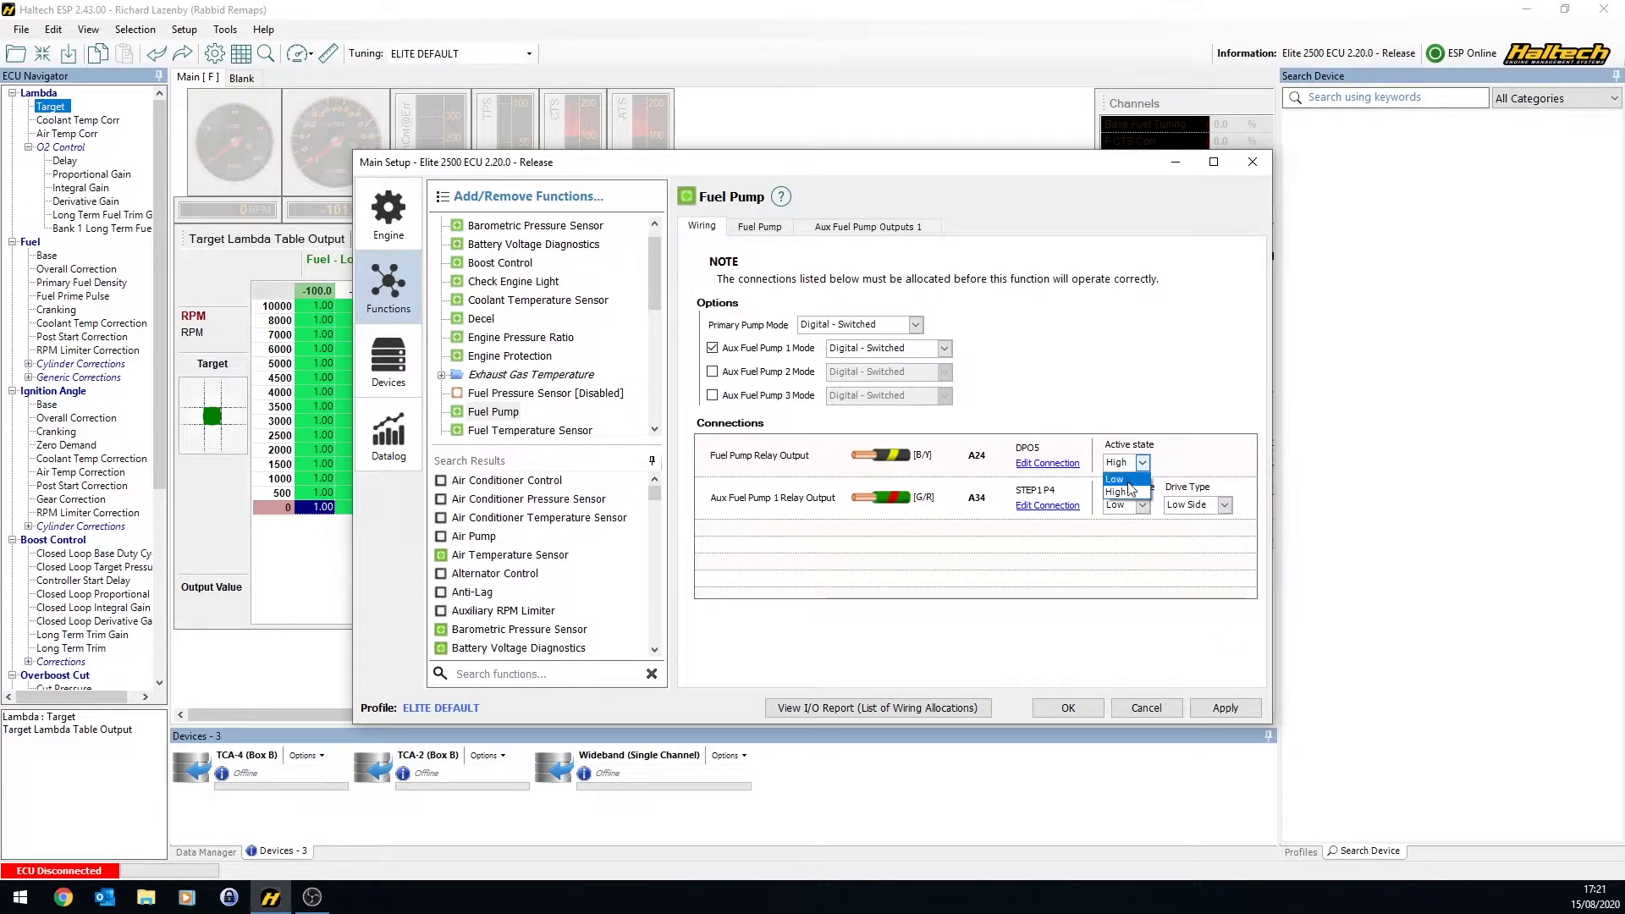
left_click(1121, 483)
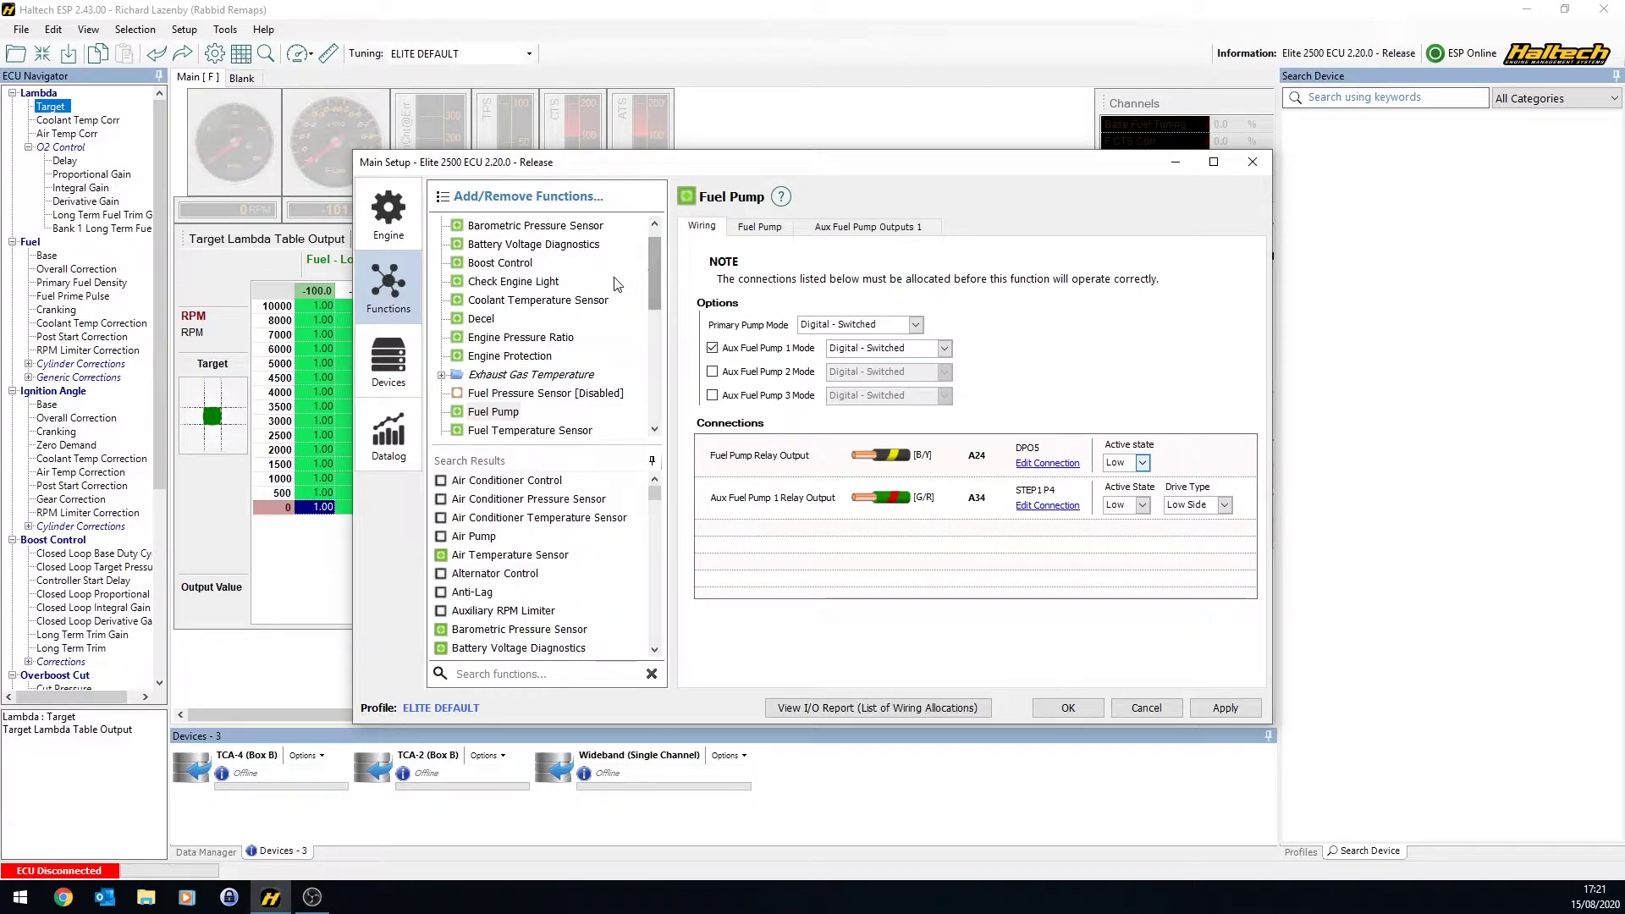
Select Boost Control and keep one solenoid on DPO1 (A18), active High.
left_click(518, 264)
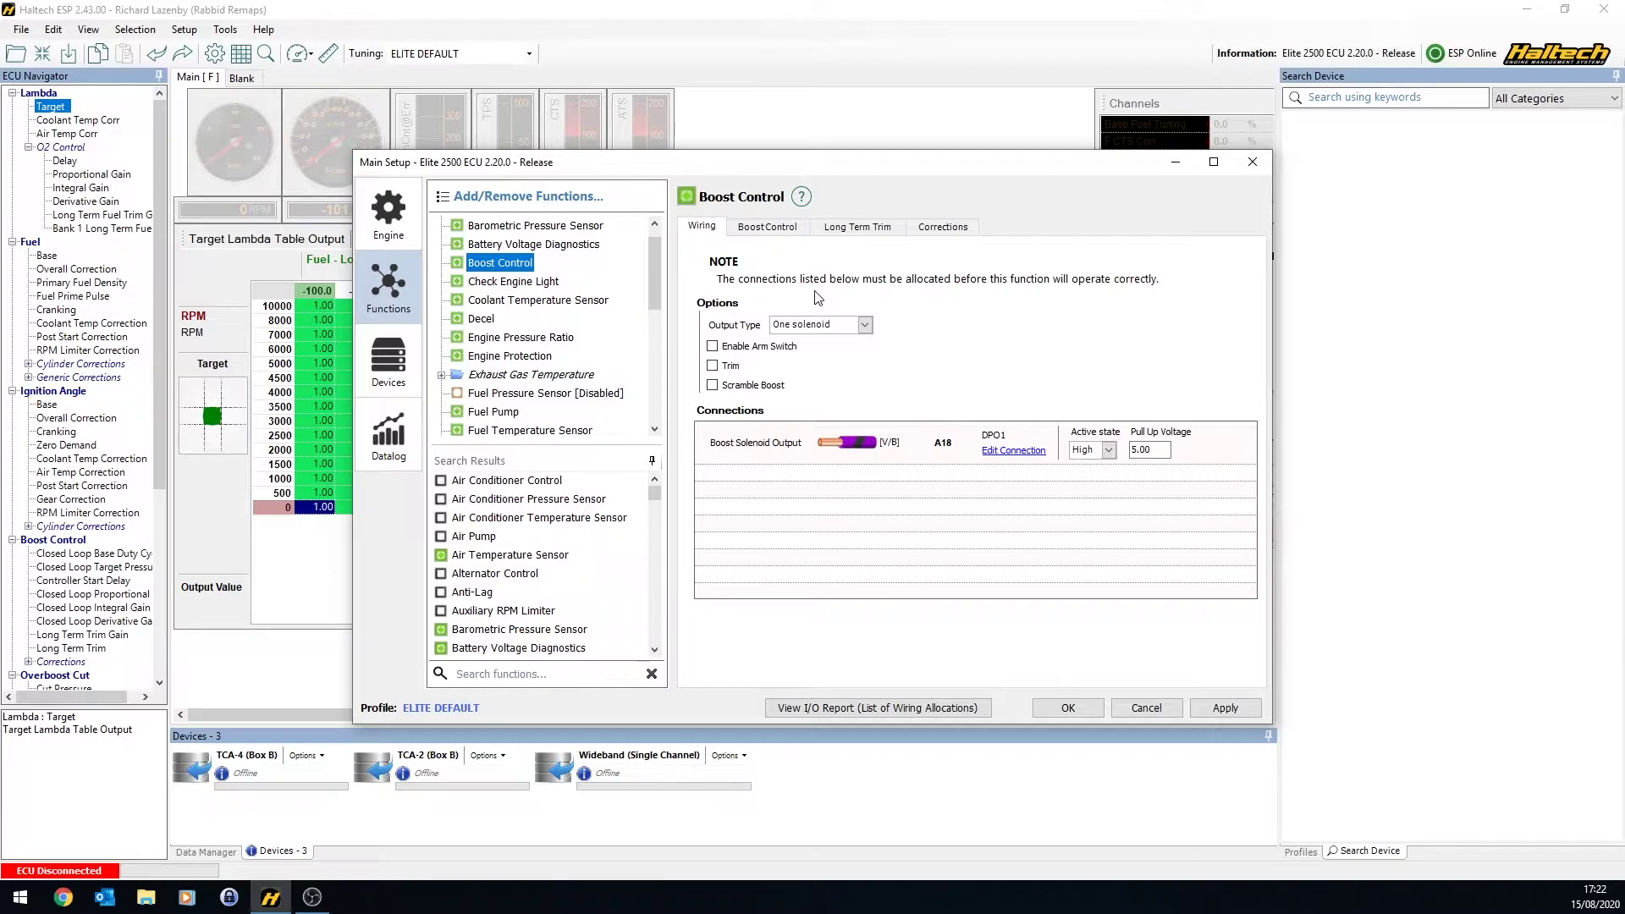
left_click(818, 325)
left_click(919, 318)
left_click(1098, 451)
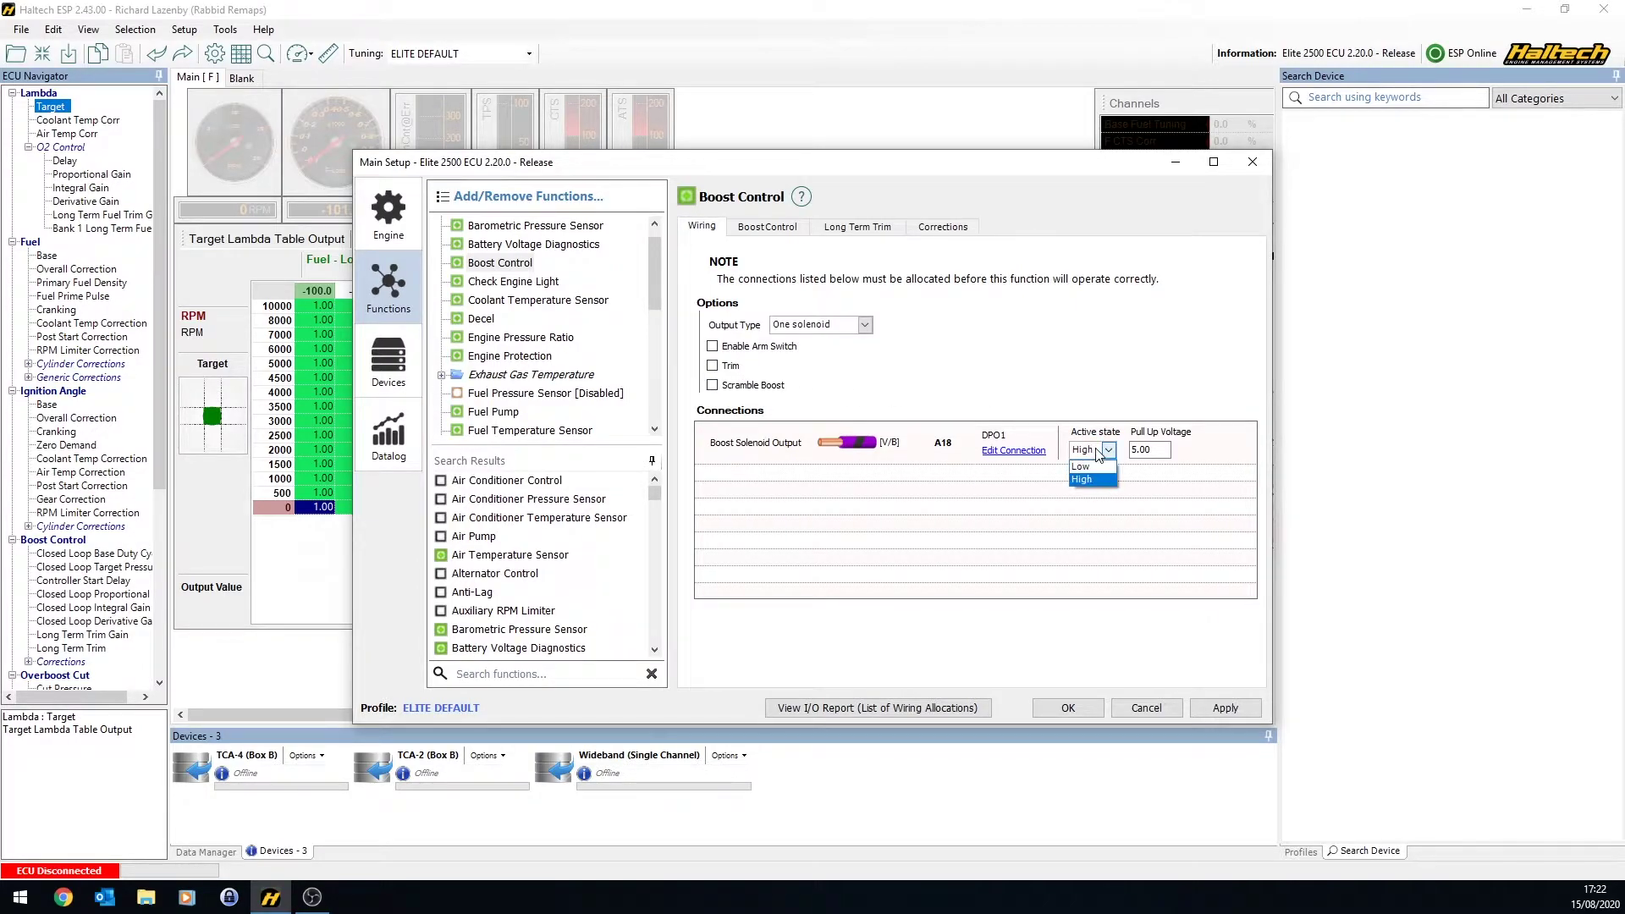
left_click(1083, 394)
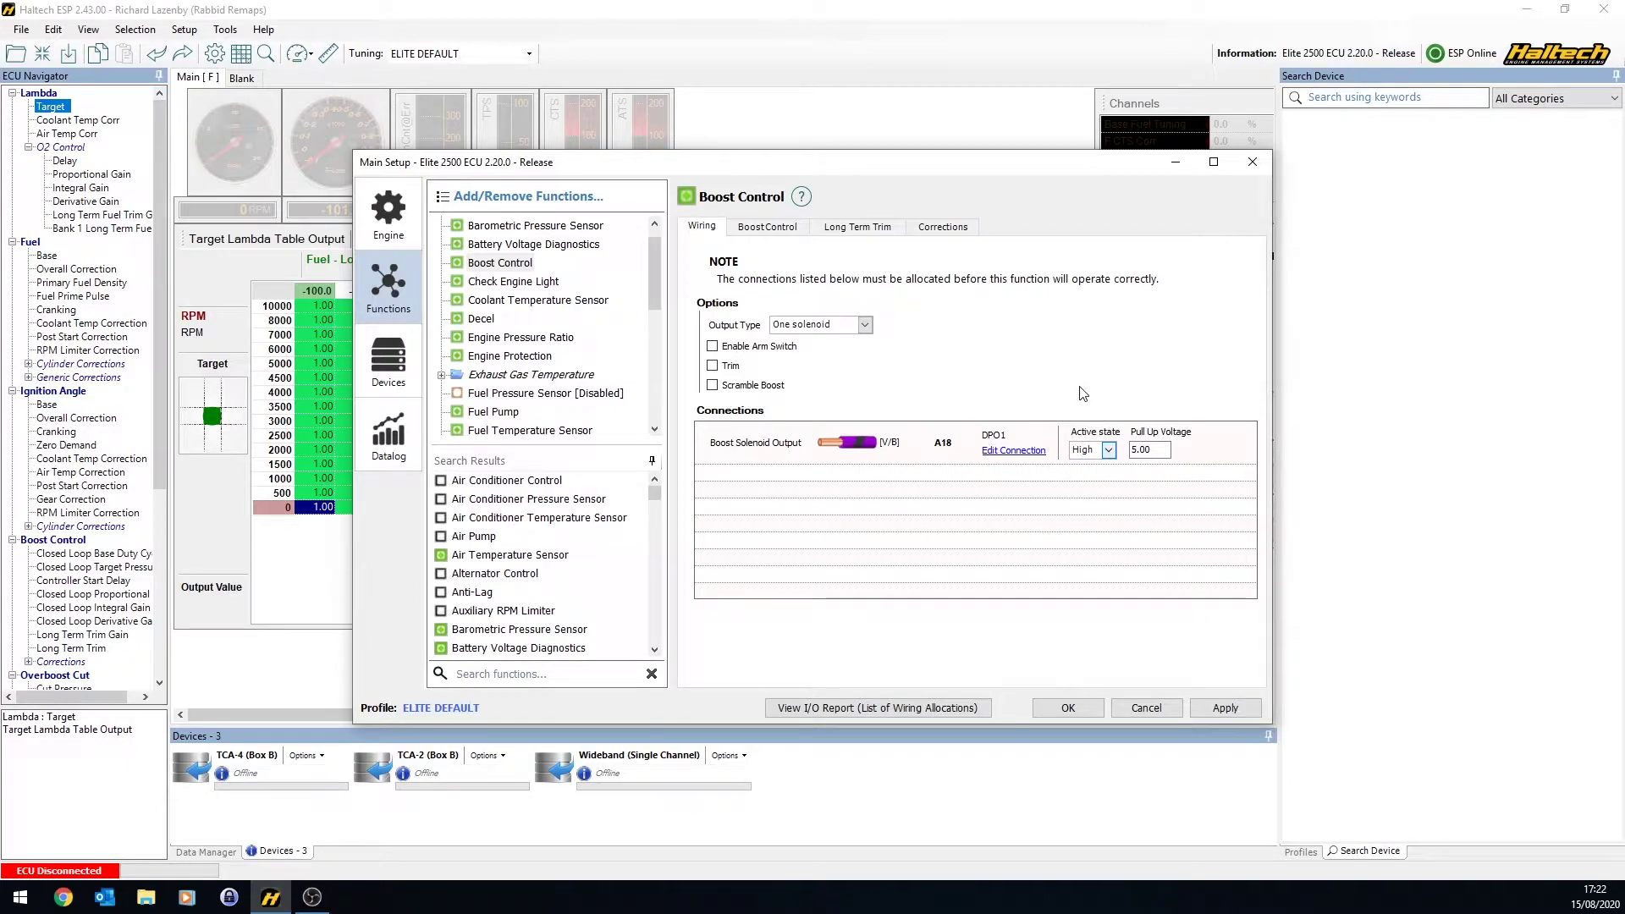
left_click(1013, 450)
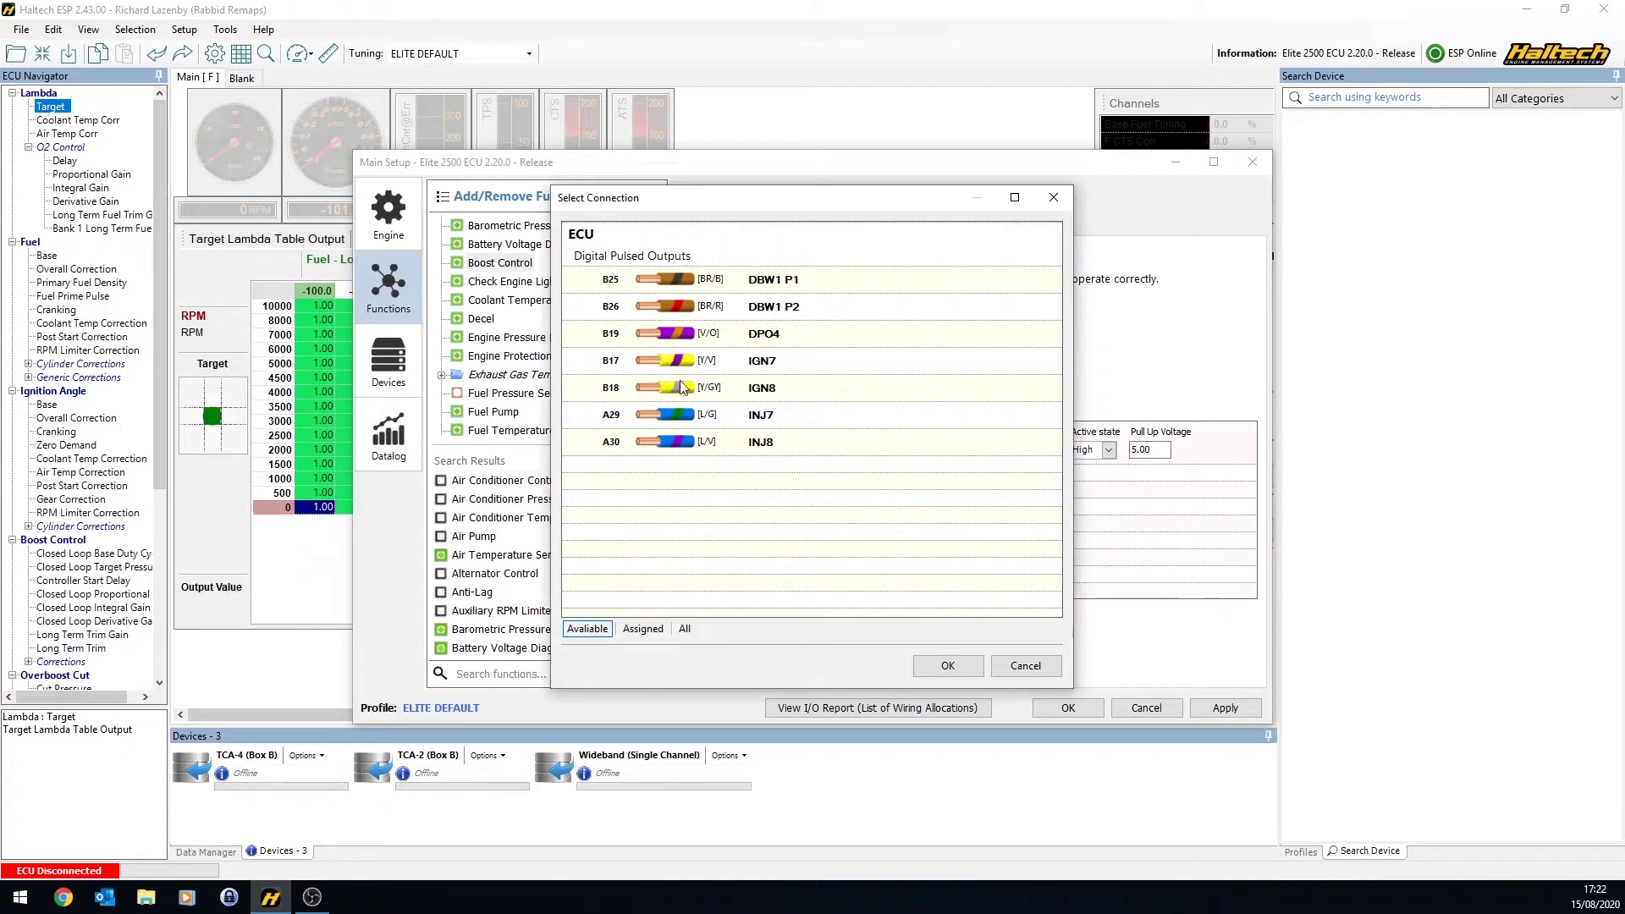
left_click(1029, 668)
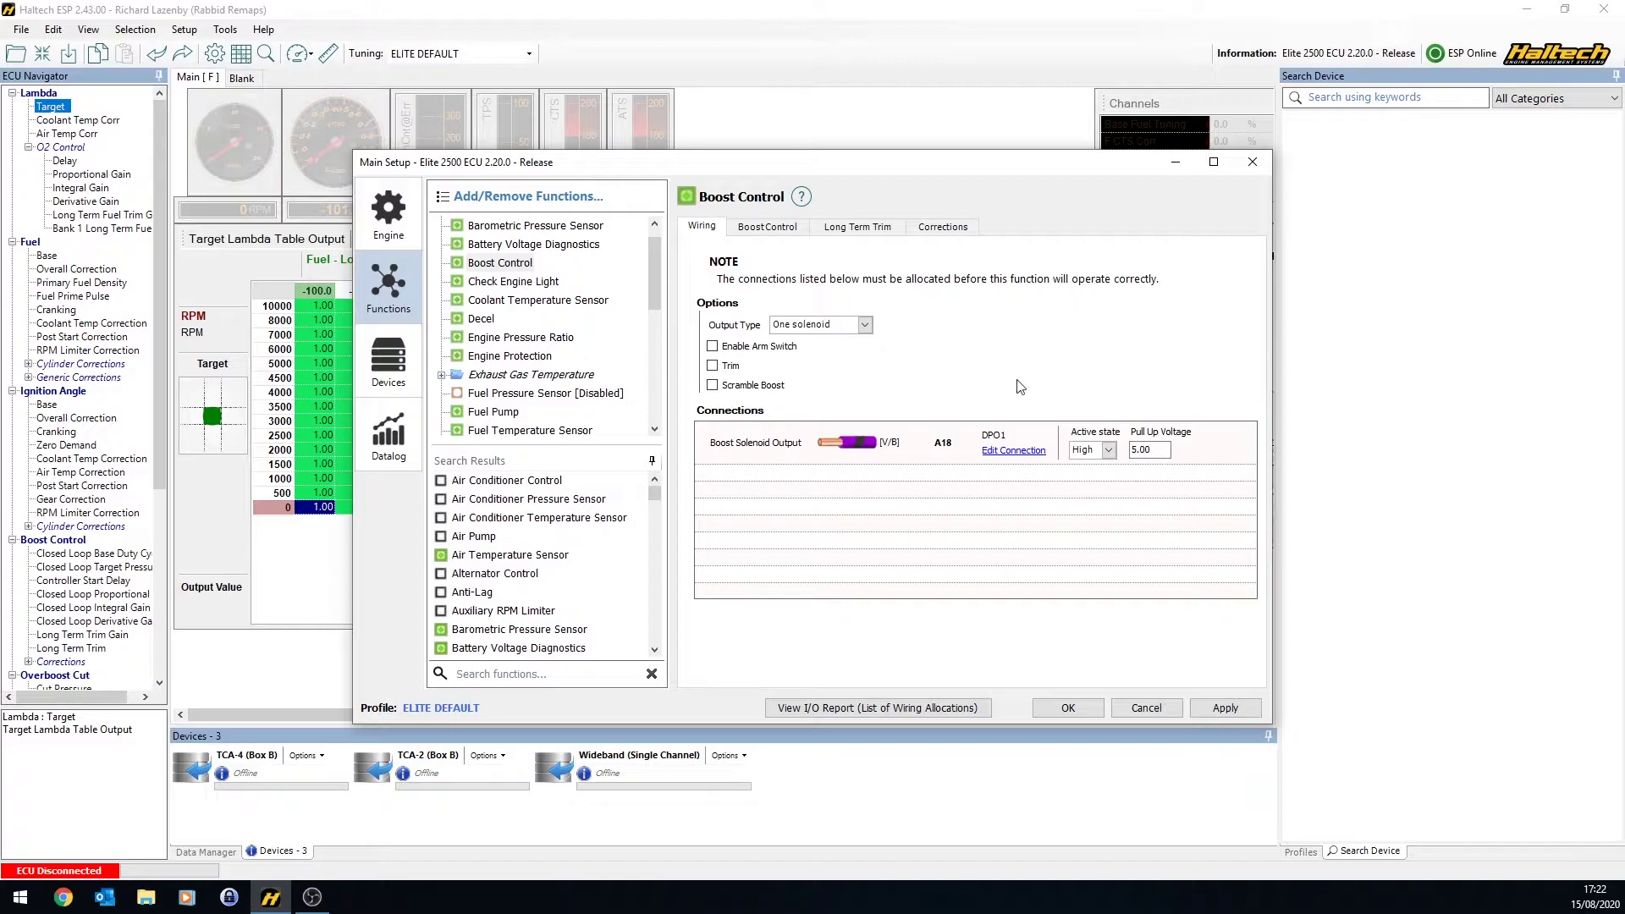
Set the boost solenoid output frequency to 25 Hz.
left_click(767, 226)
double_click(828, 310)
type("25")
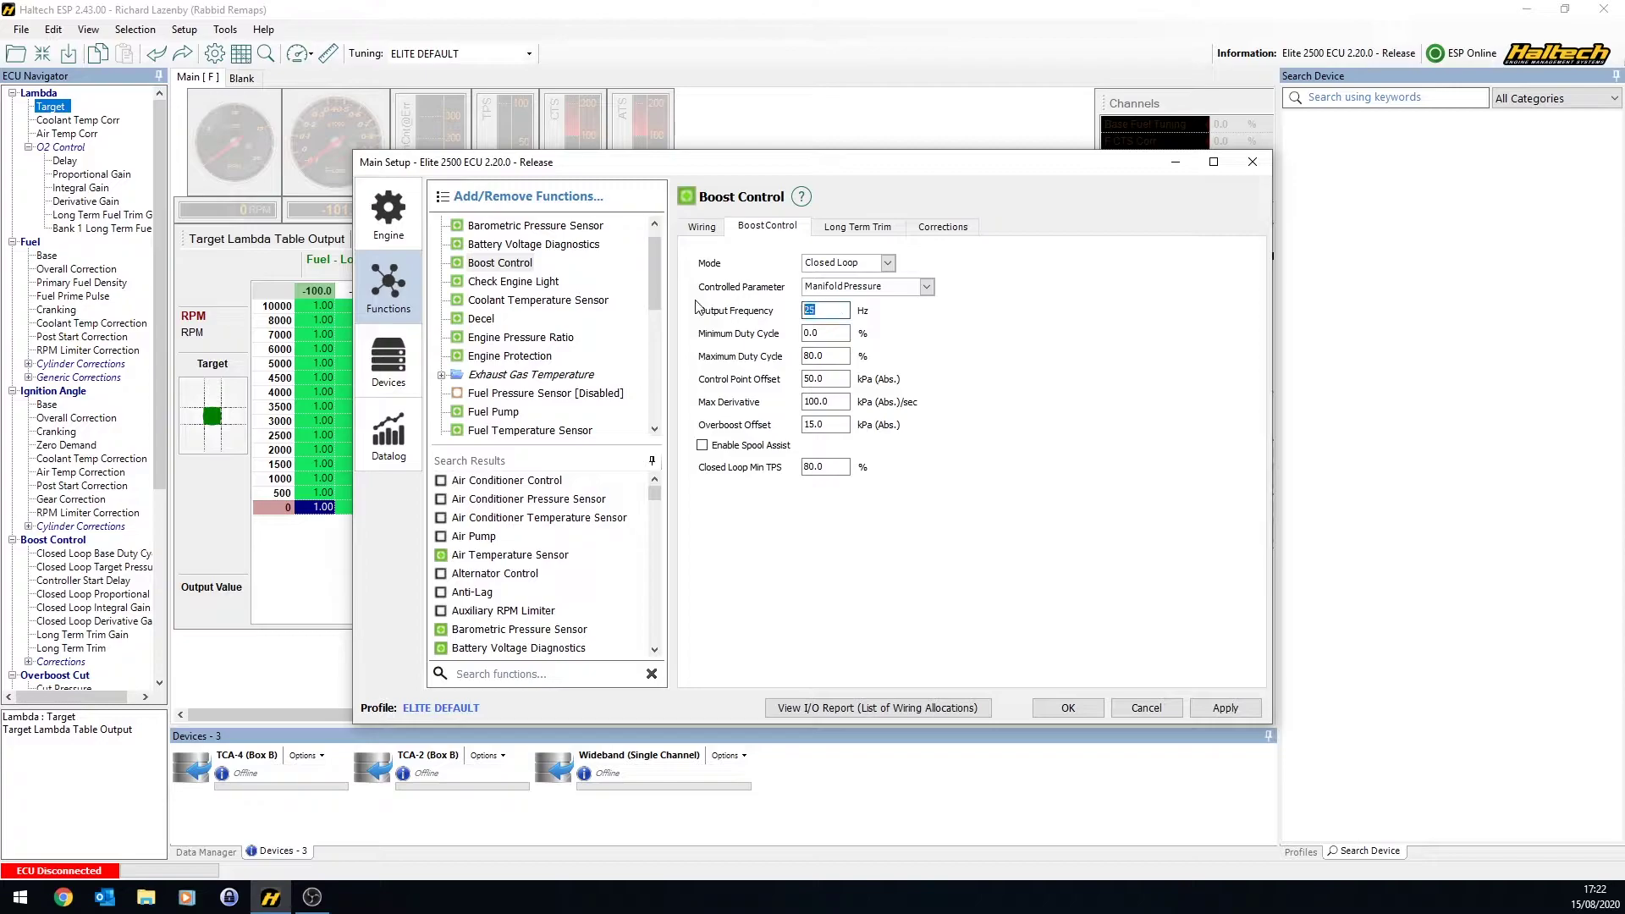
key("Tab")
double_click(831, 311)
left_click(835, 356)
double_click(837, 356)
View boost Long Term Trim and Corrections, then select GenOut1 - OilPresLig.
left_click(855, 226)
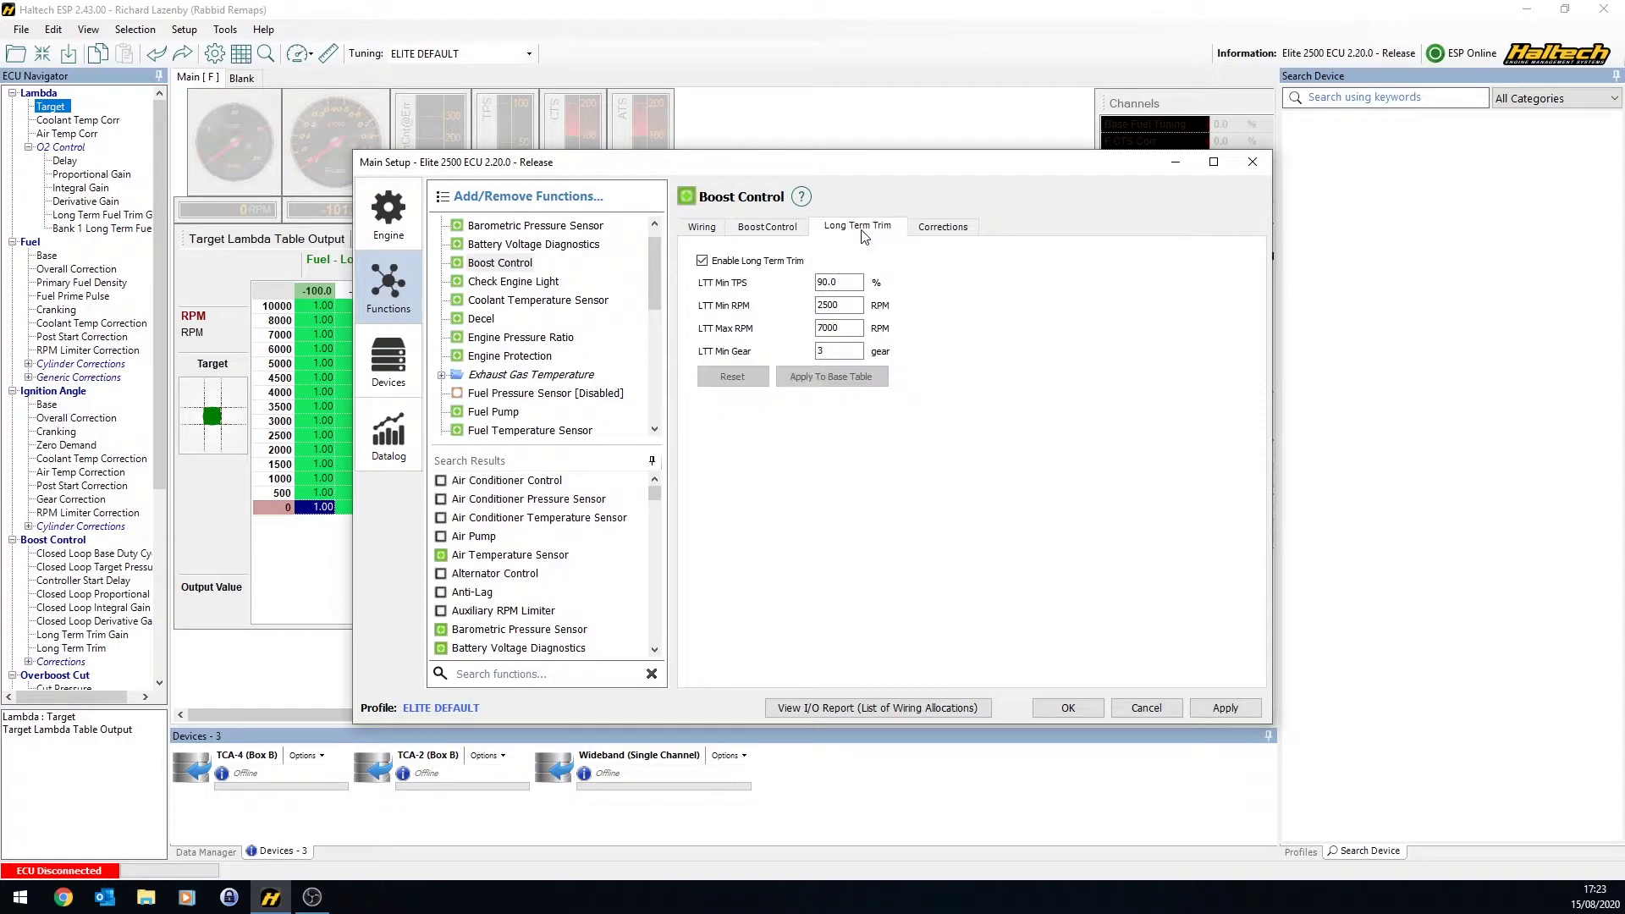
left_click(942, 226)
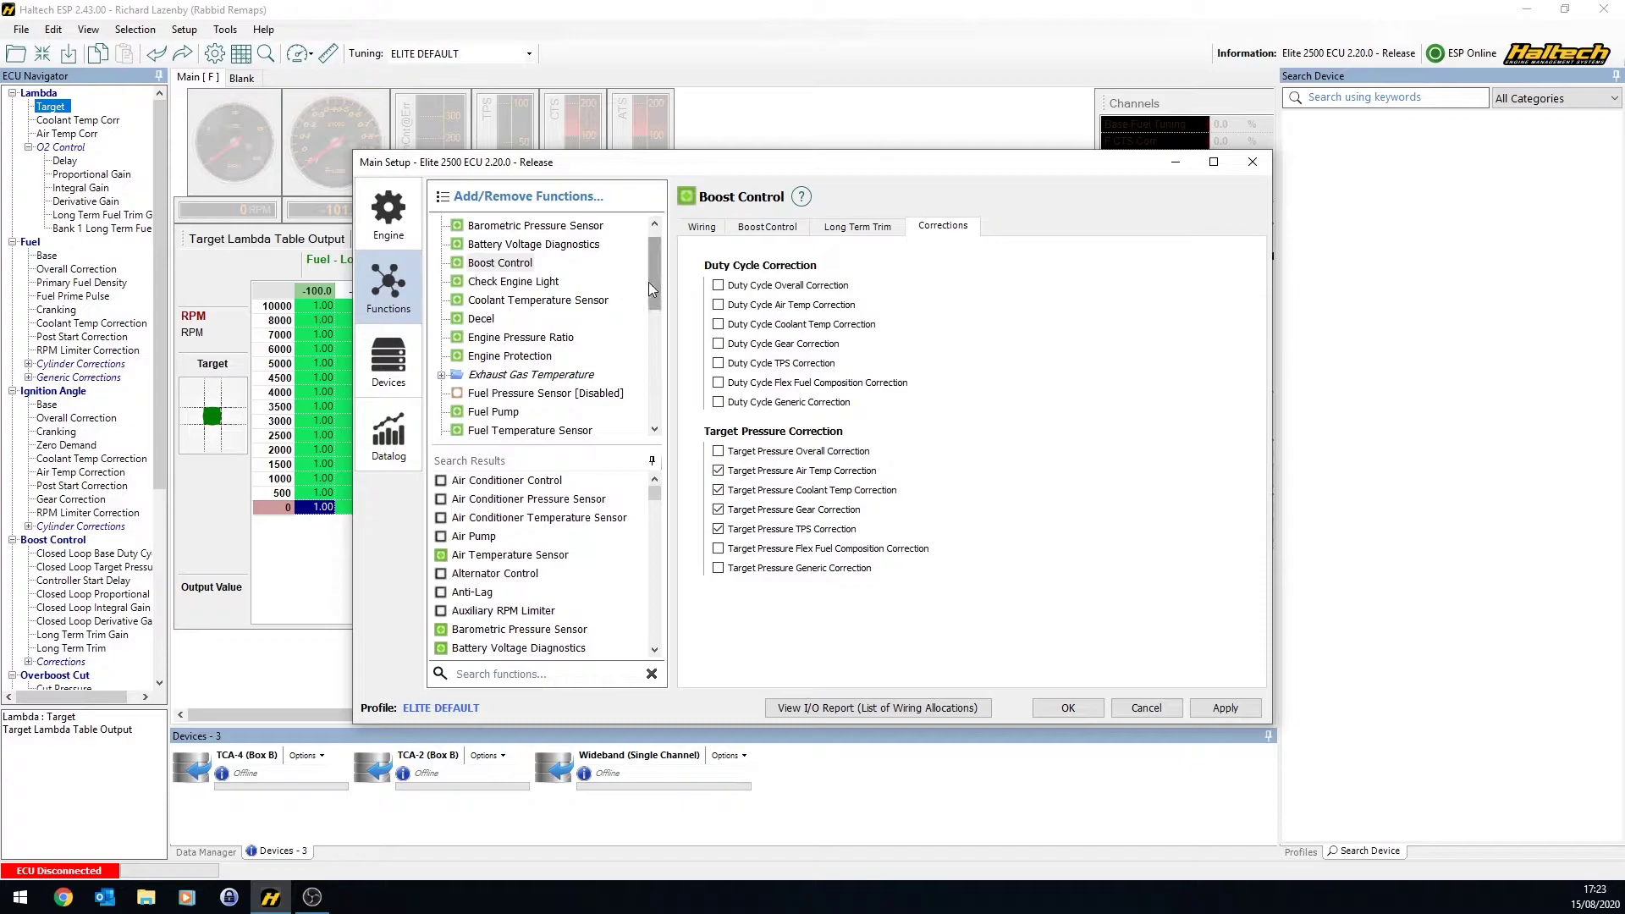
left_click_drag(649, 282, 654, 335)
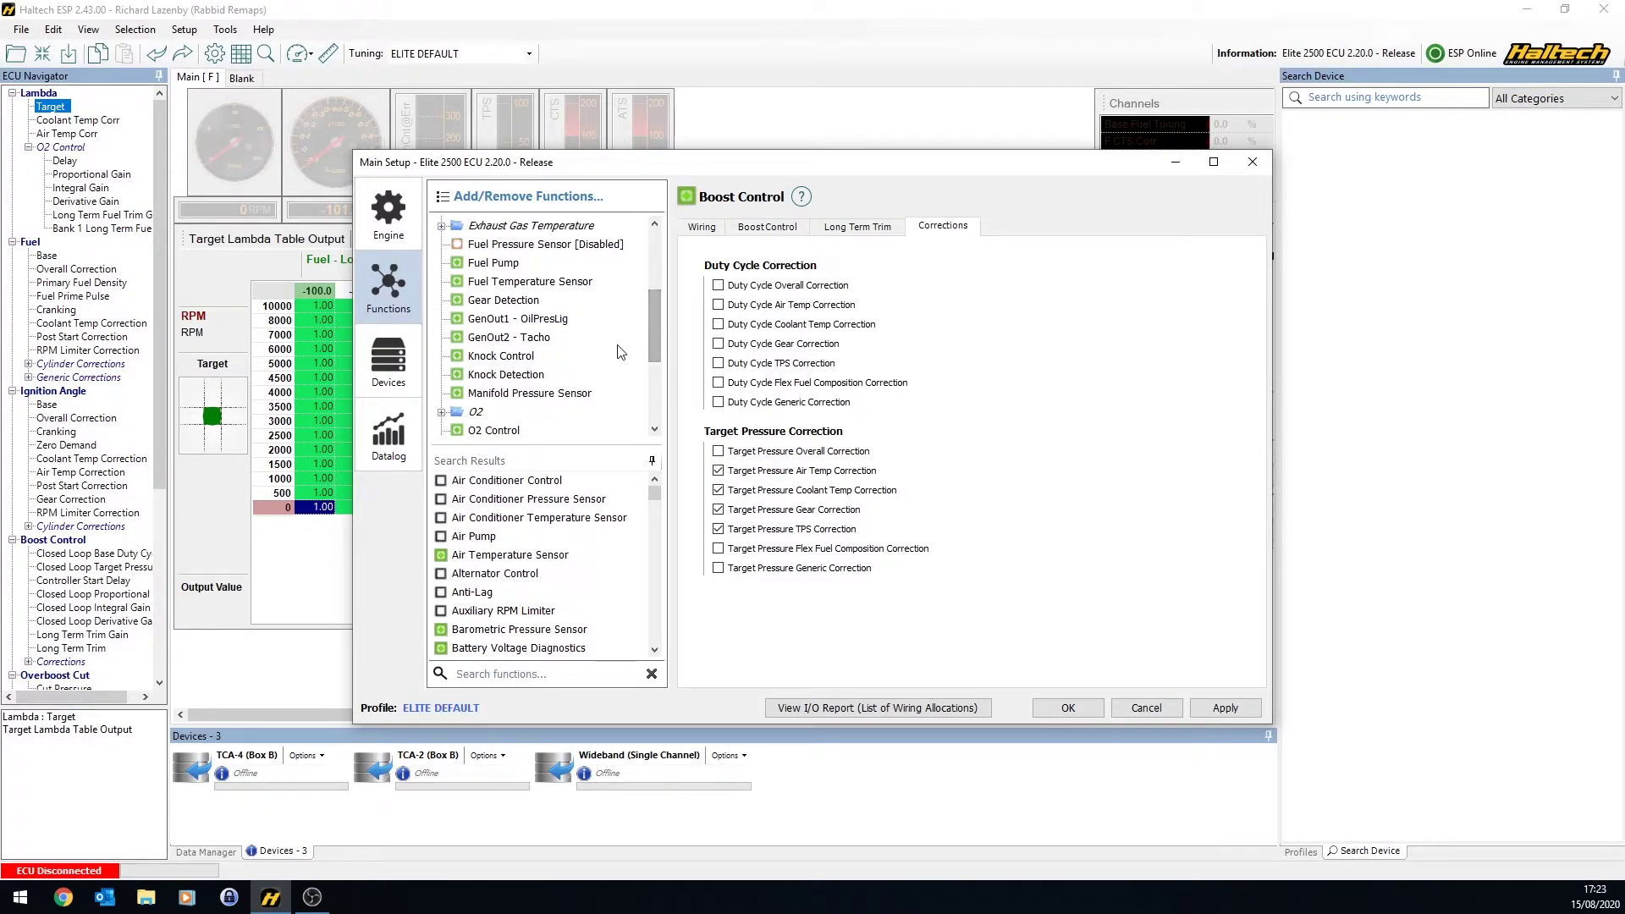
left_click(559, 320)
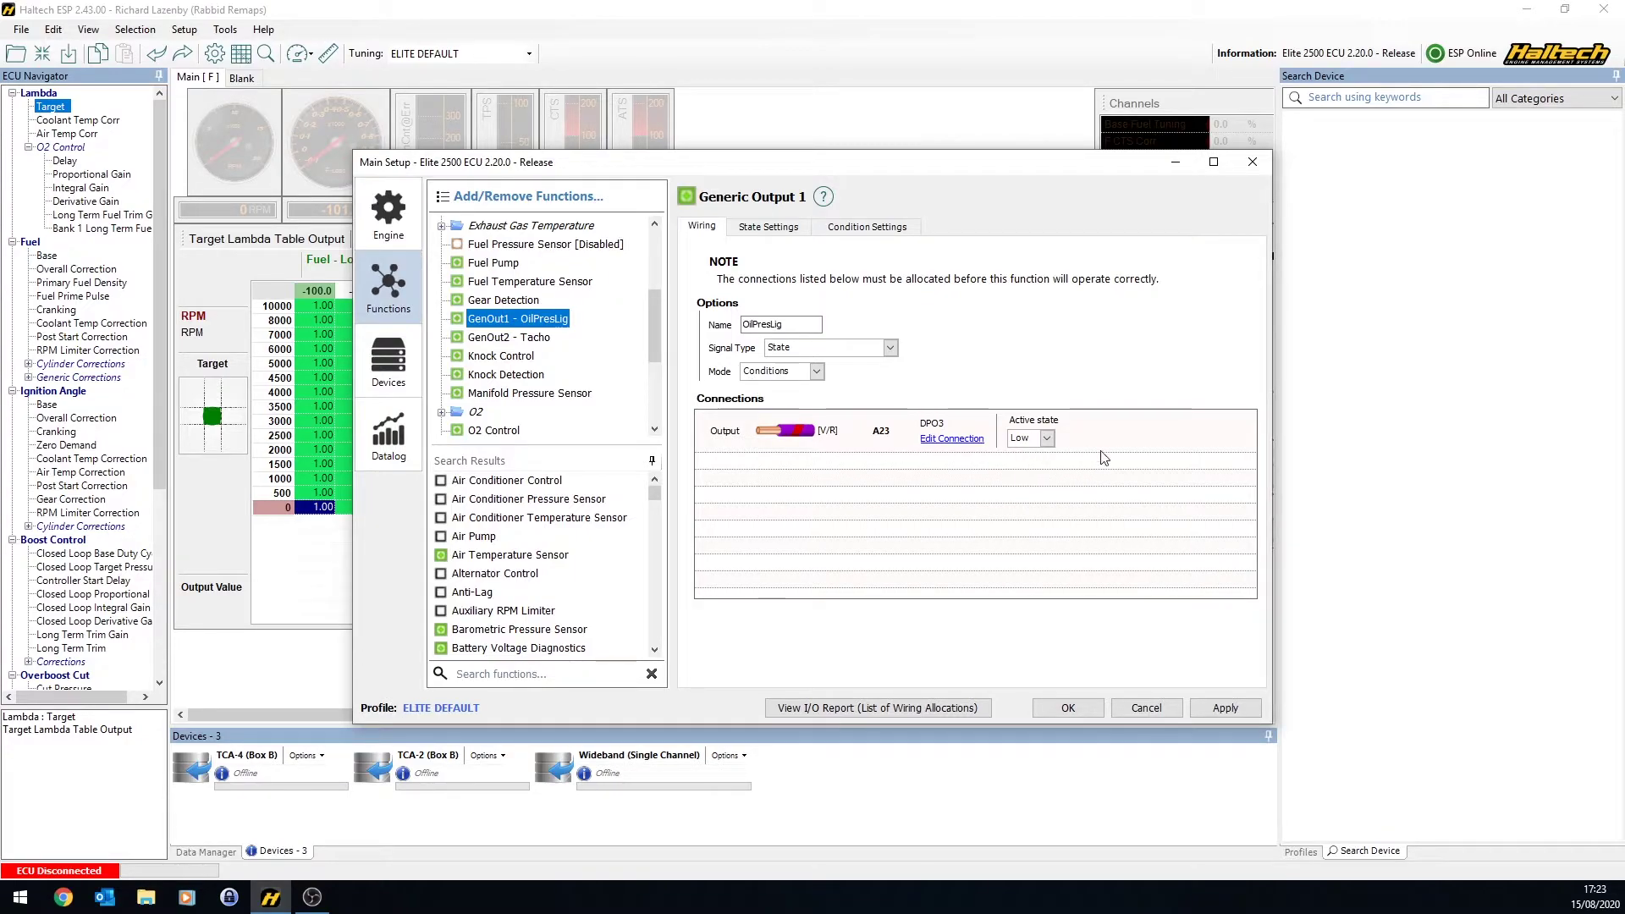
Select GenOut2 - Tacho, briefly comparing it with the Tachometer function settings.
left_click(633, 339)
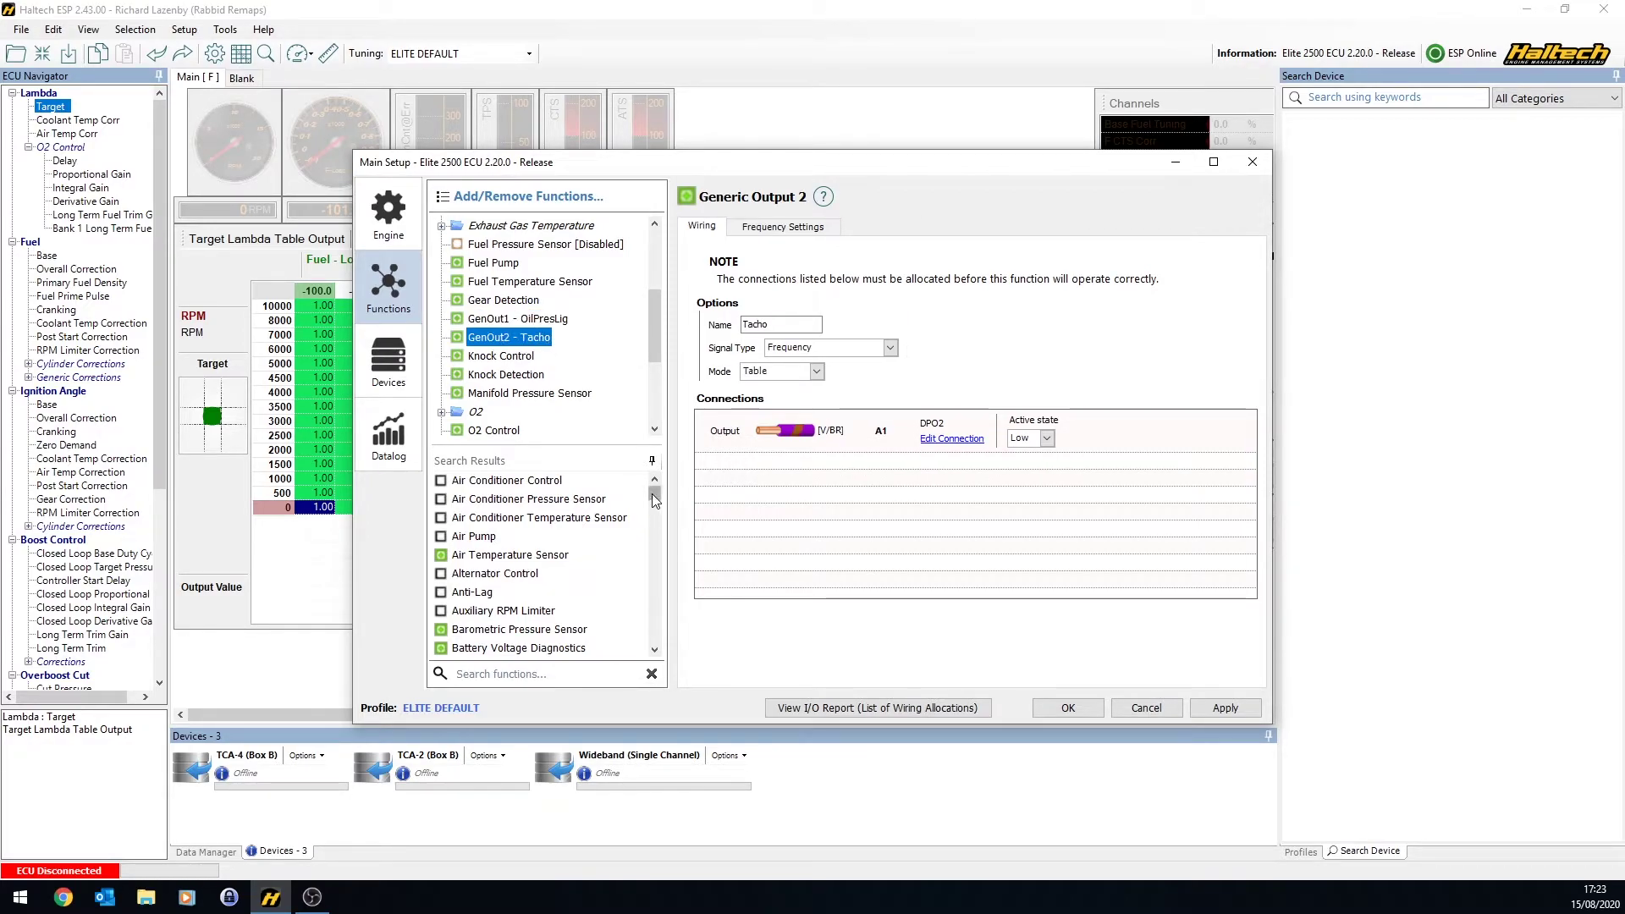
left_click_drag(651, 495, 635, 623)
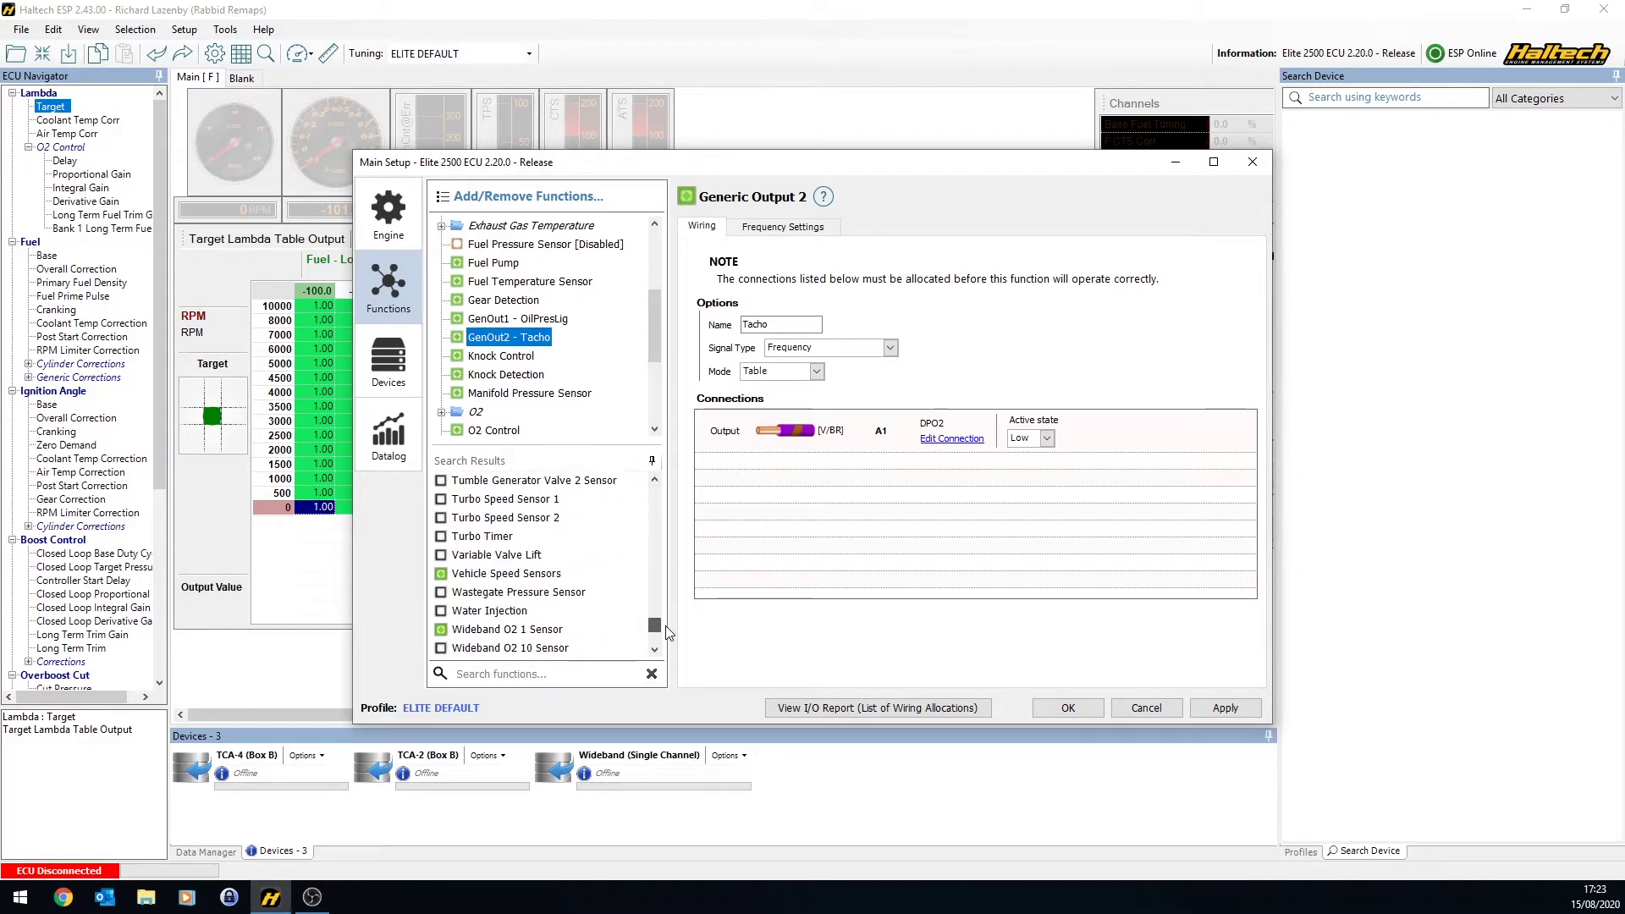
left_click(655, 481)
left_click(654, 480)
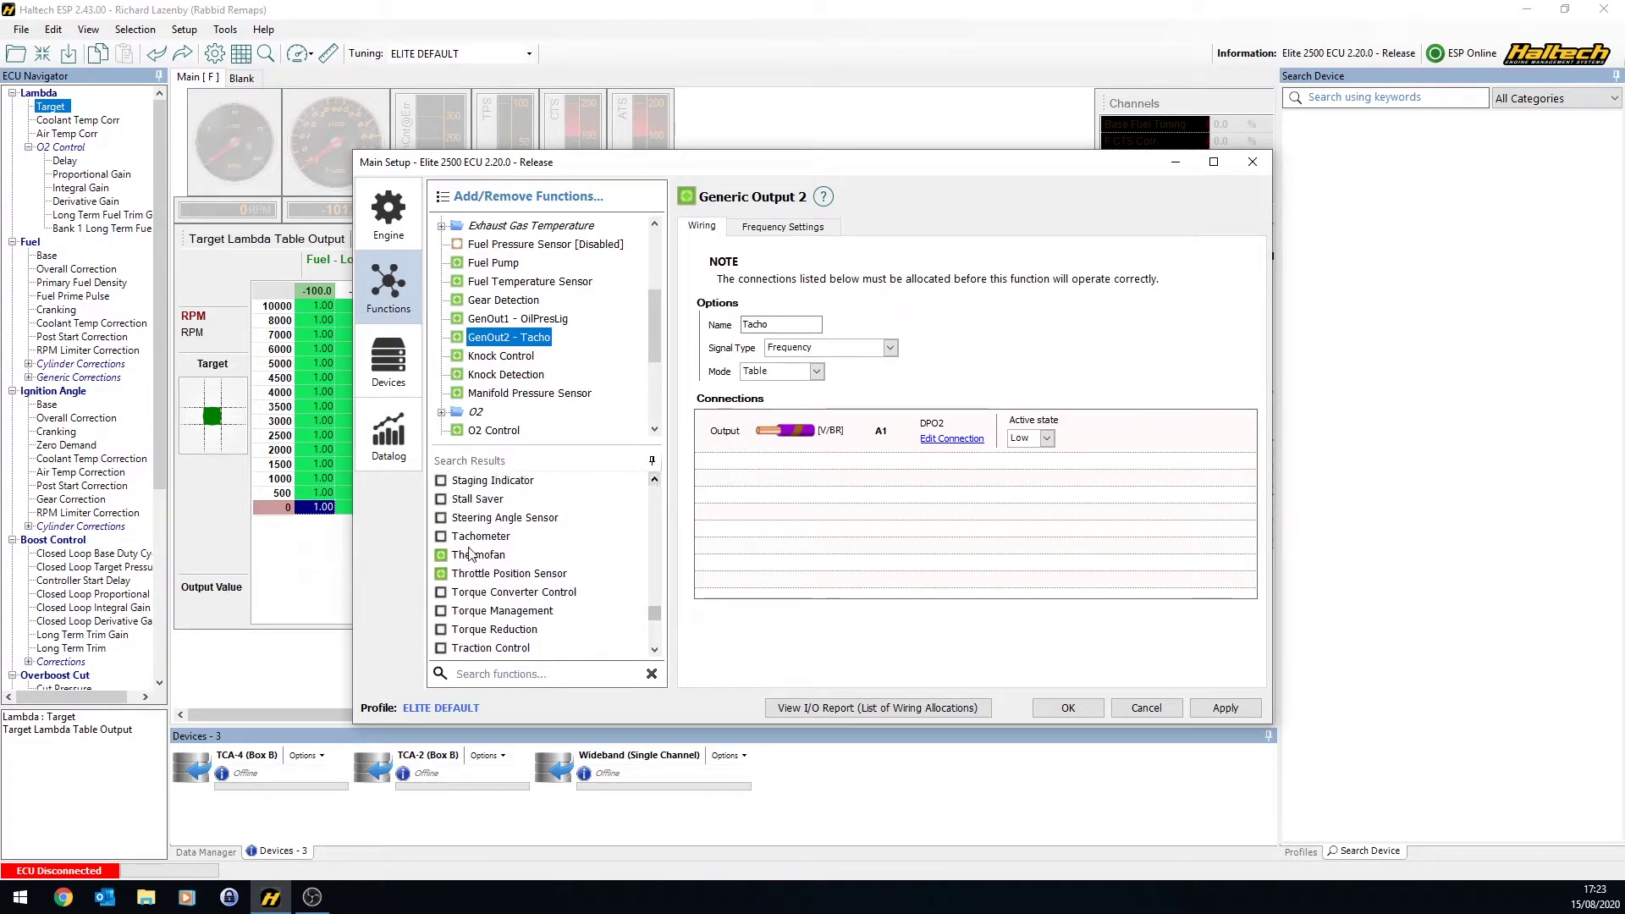
left_click(481, 536)
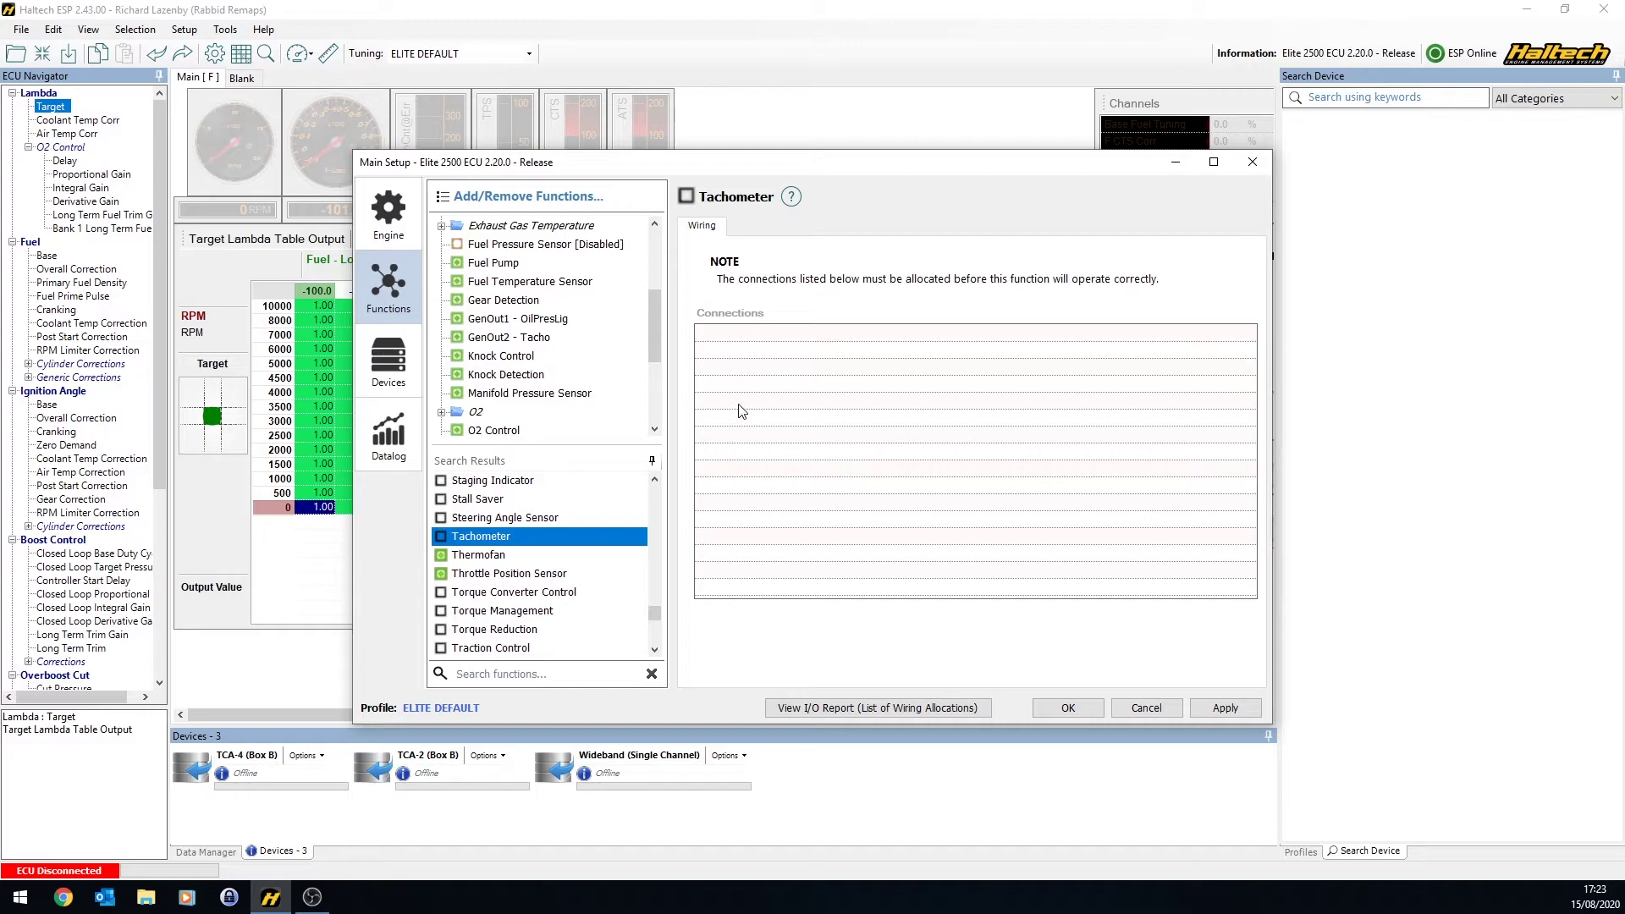
left_click(532, 339)
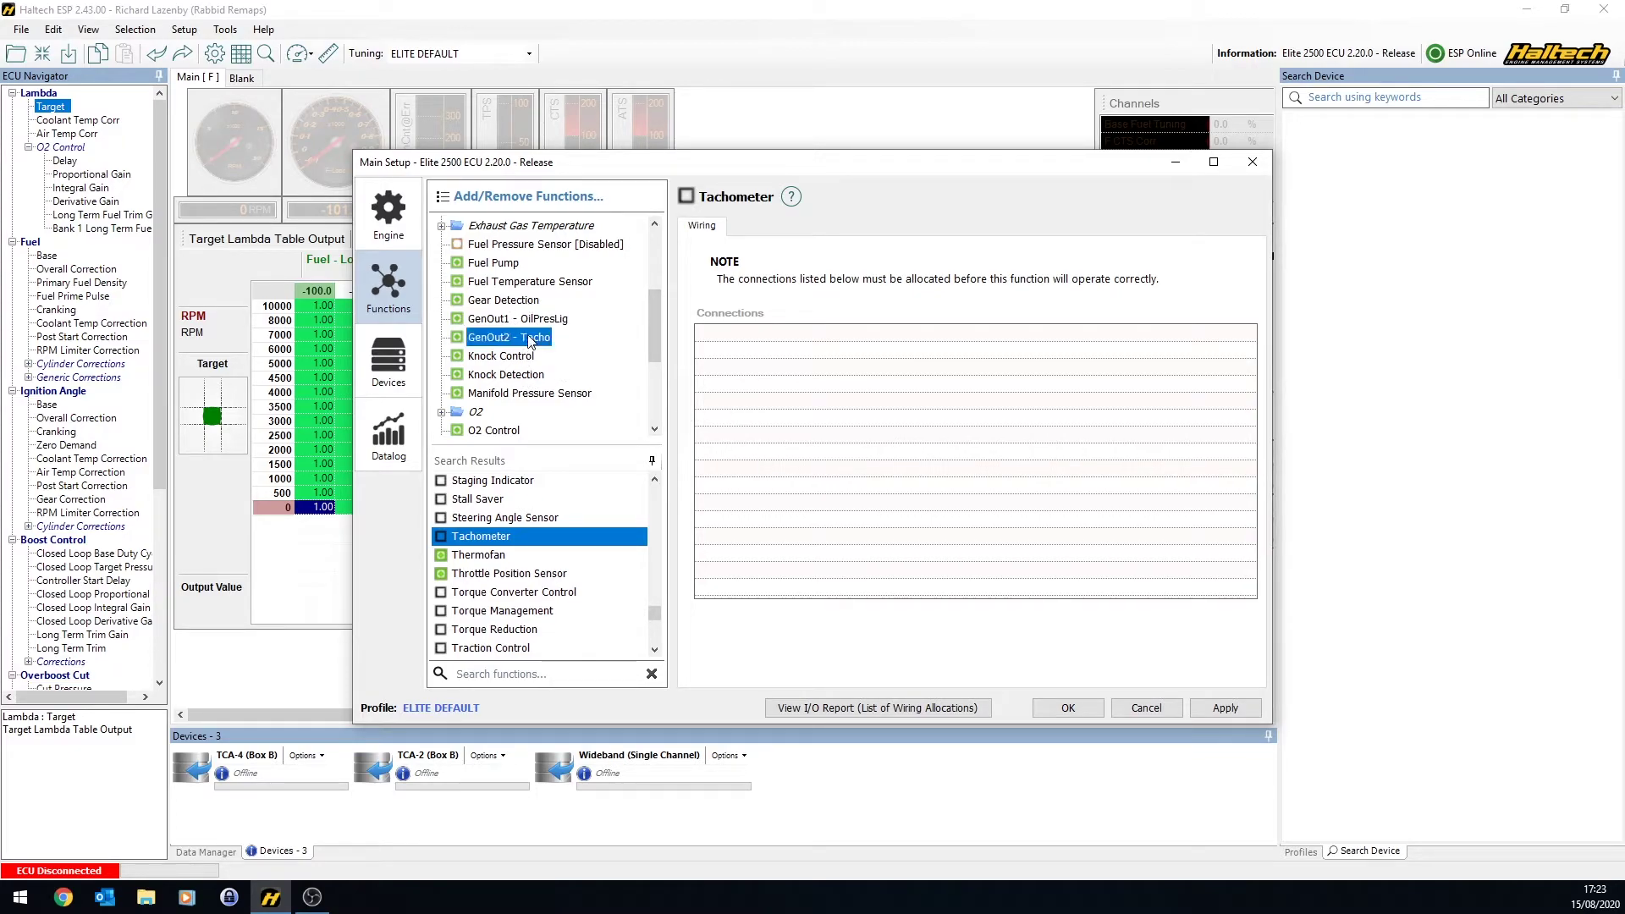
Keep the Tacho output's signal type as Frequency and mode as Table.
left_click(837, 348)
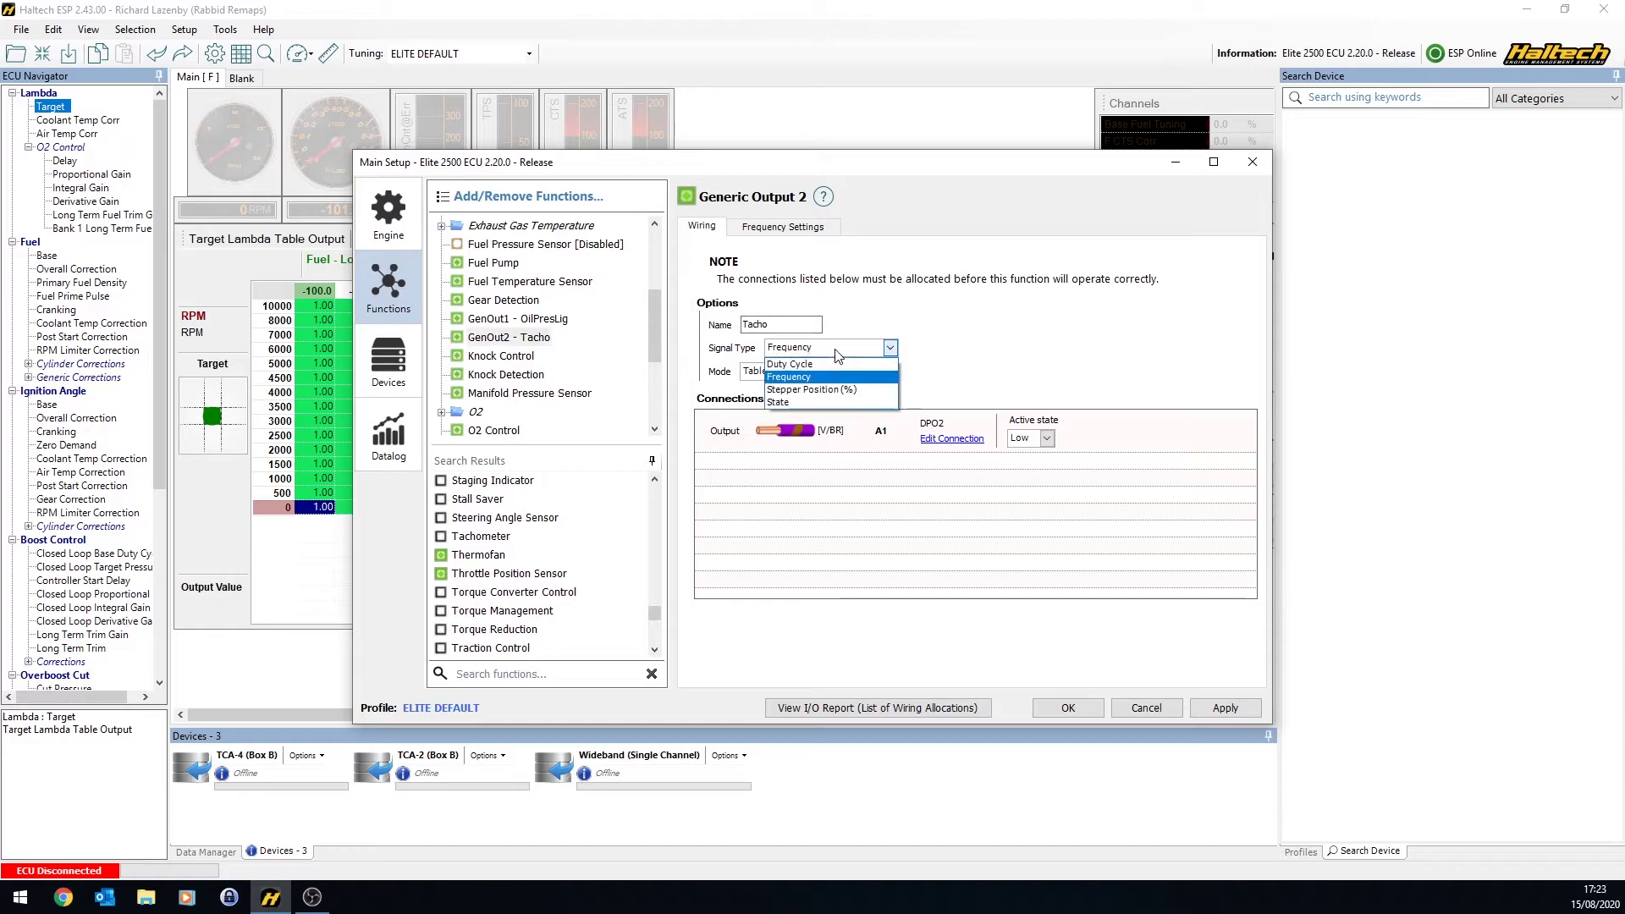
left_click(836, 350)
left_click(817, 370)
left_click(992, 358)
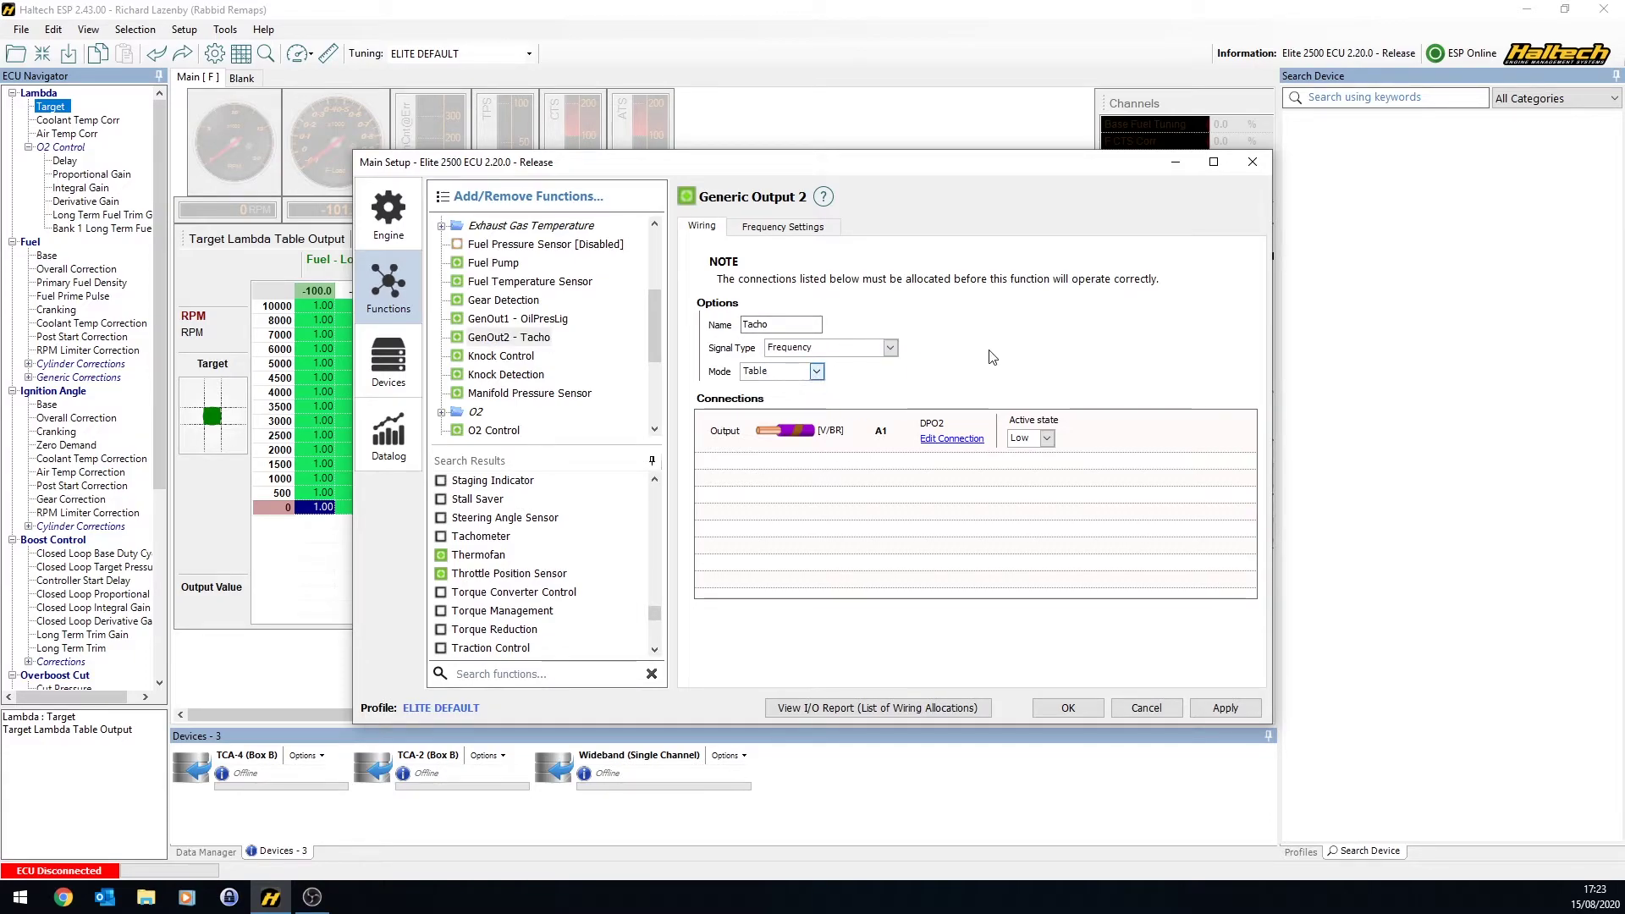
Close Main Setup and open the GenOut2 Tacho table from the ECU Navigator.
left_click(1123, 706)
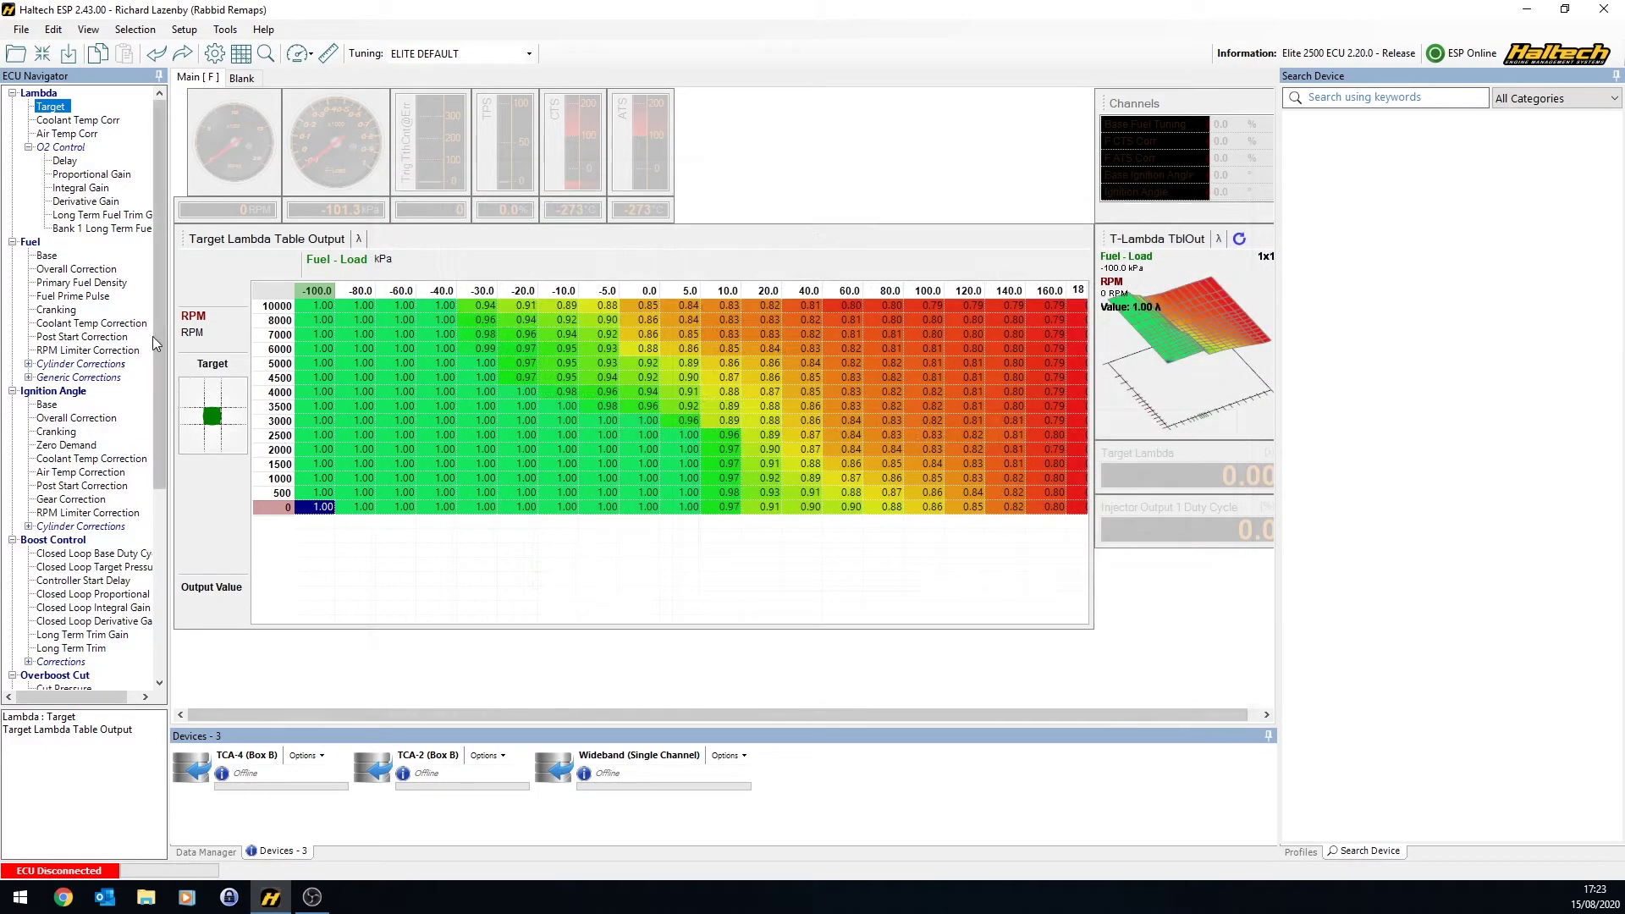
scroll(145, 603, "down", 7)
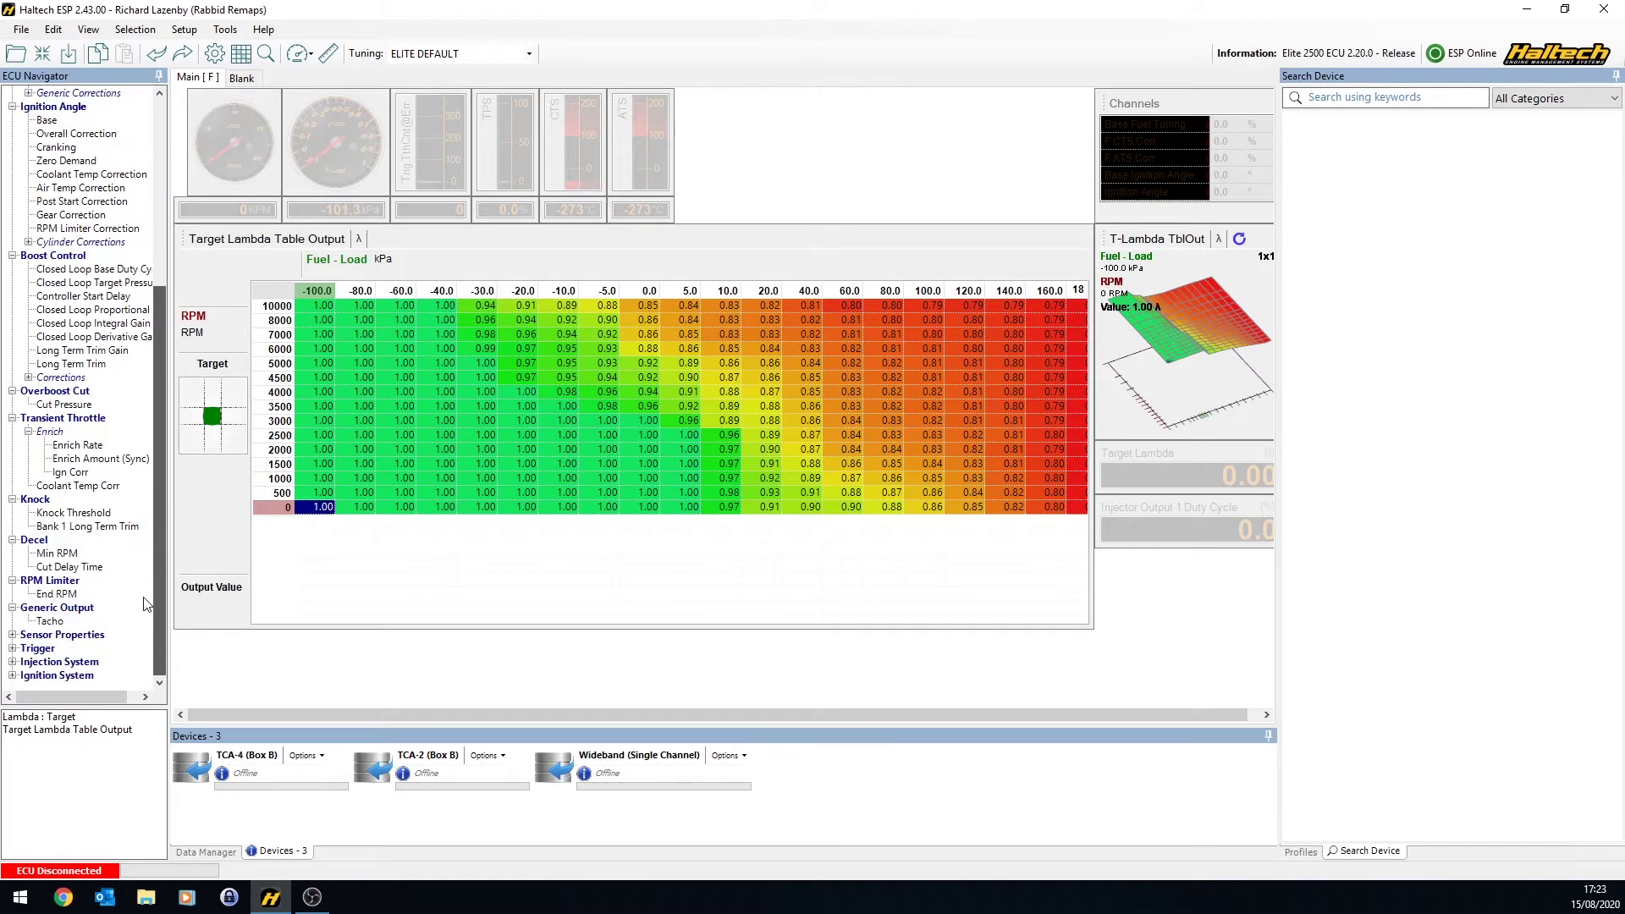
left_click(50, 620)
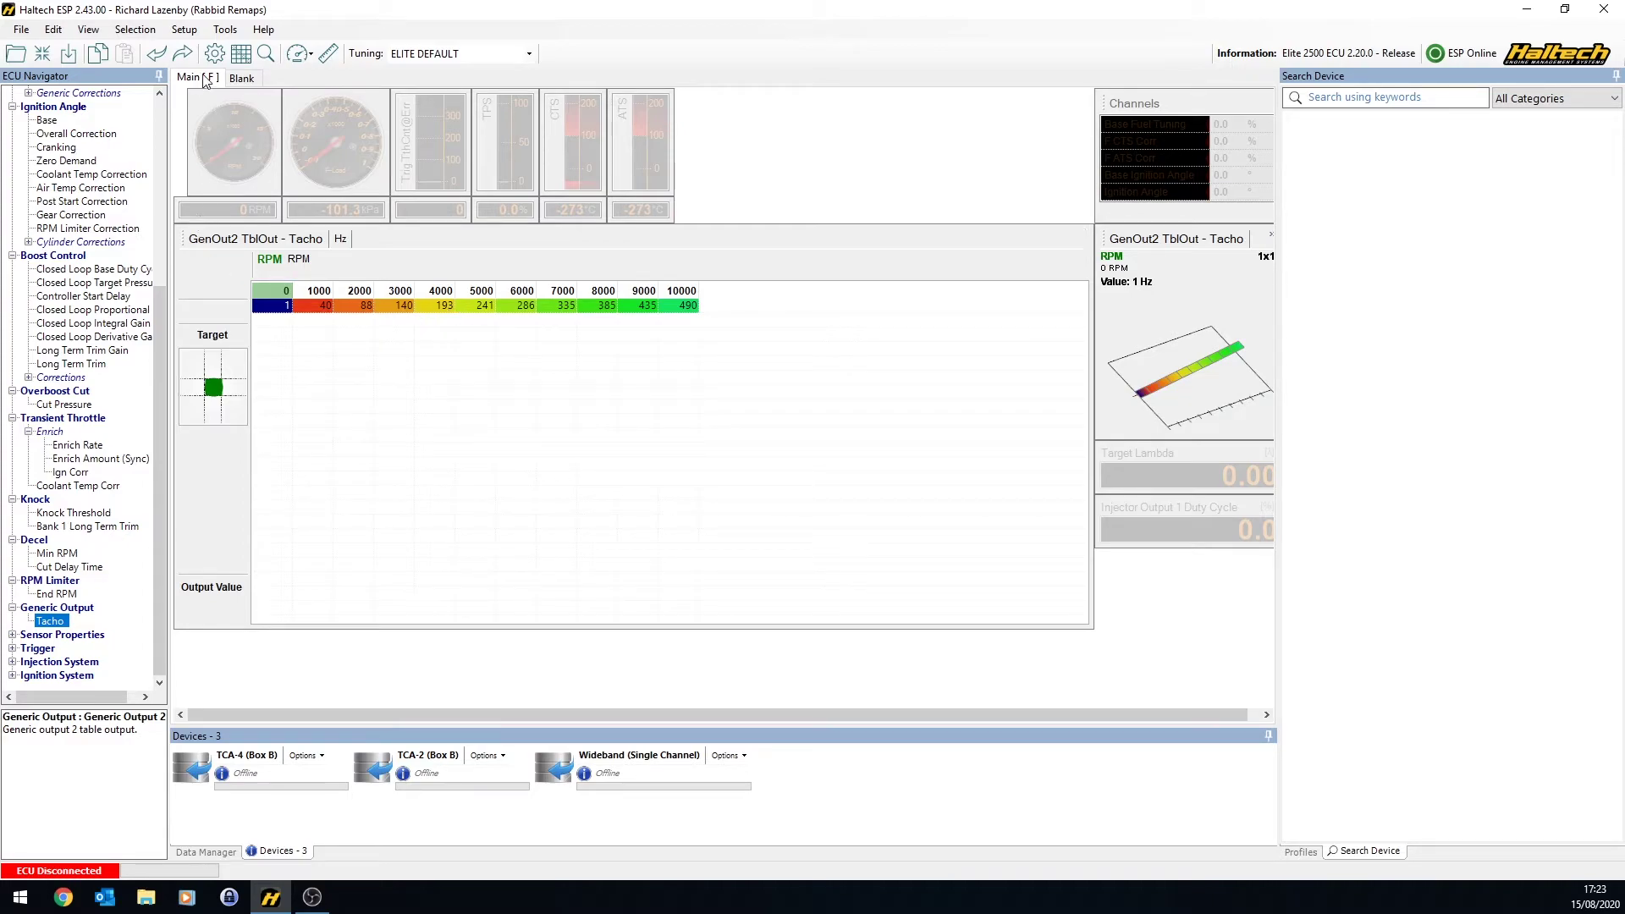
left_click(184, 30)
Reopen Main Setup on Thermofan, keeping Thermo Fan 1 Digital - Switched.
left_click(207, 50)
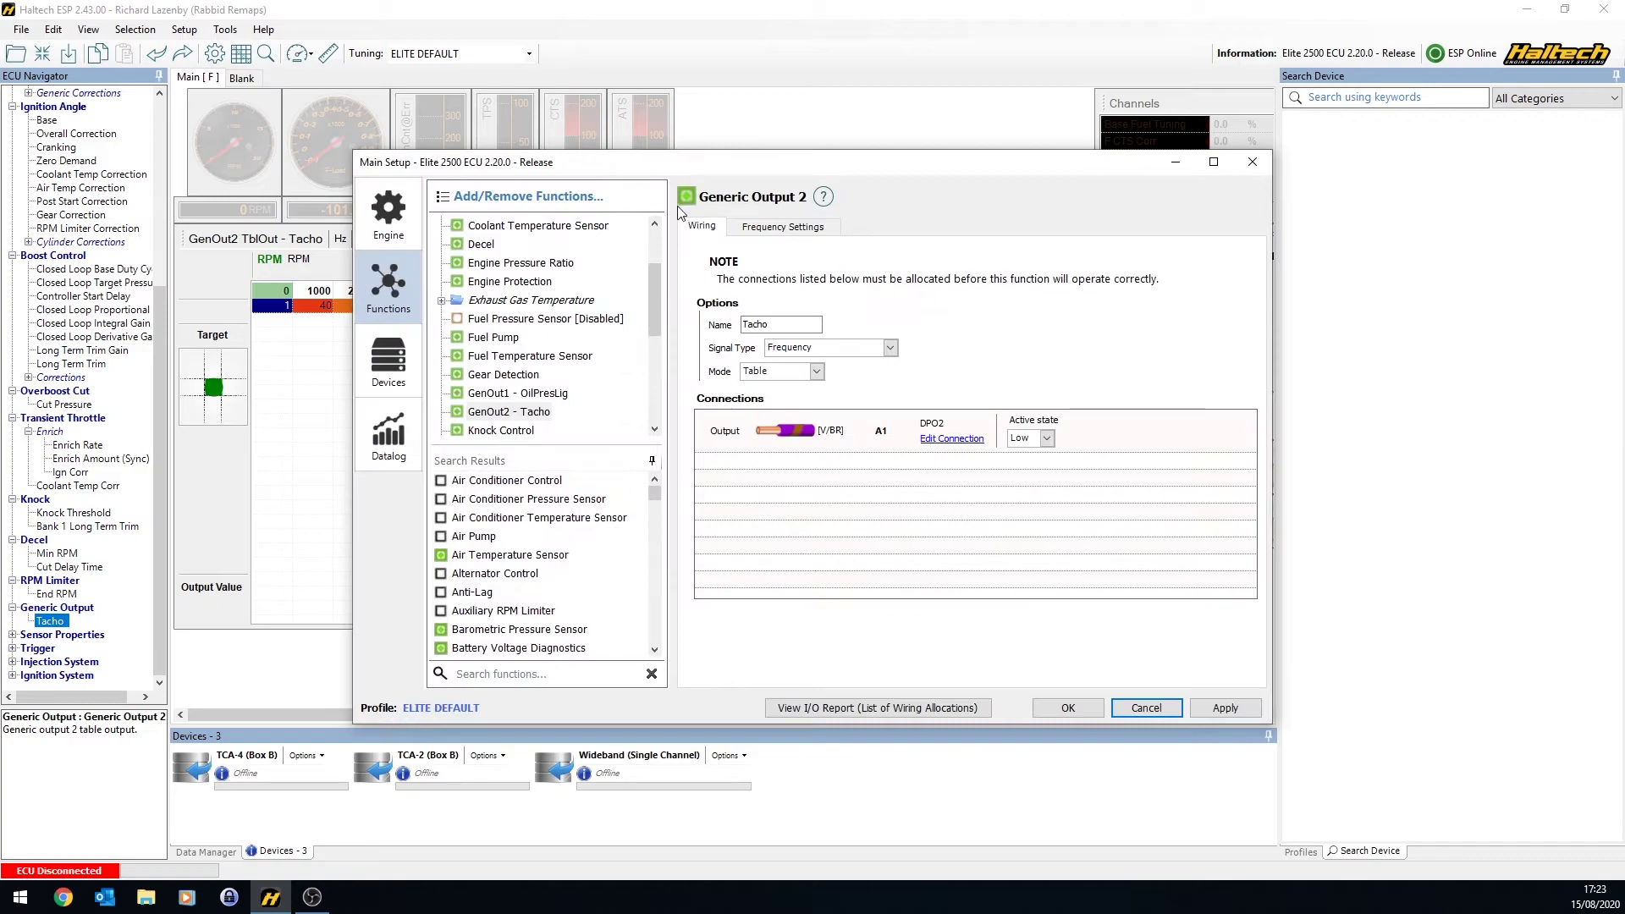
left_click_drag(652, 296, 653, 376)
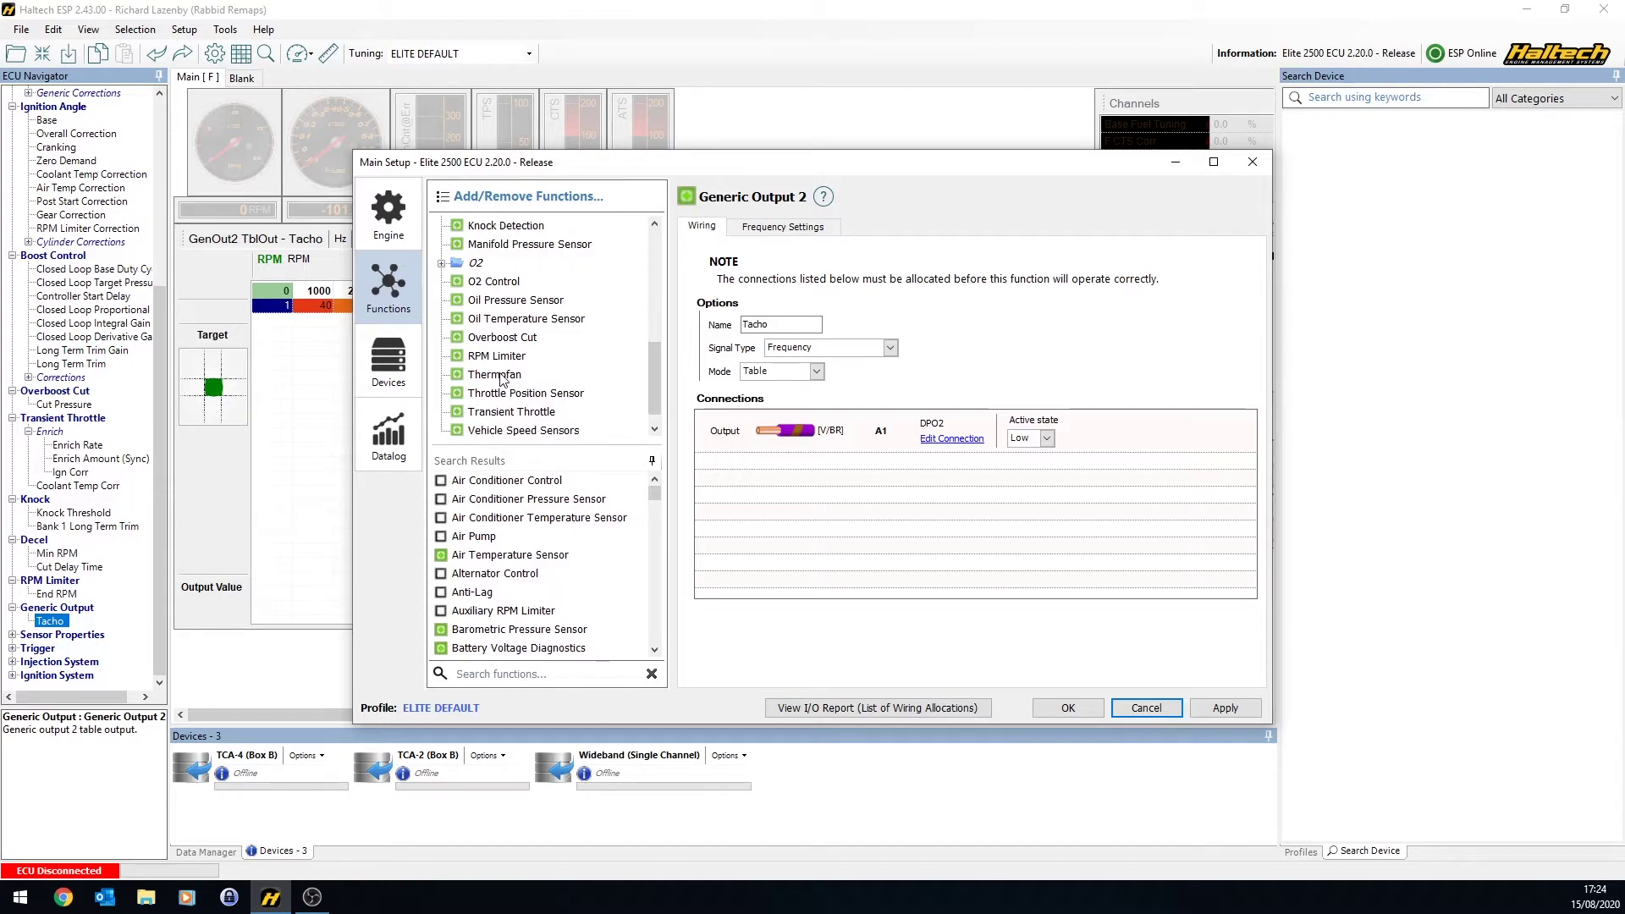
left_click(499, 375)
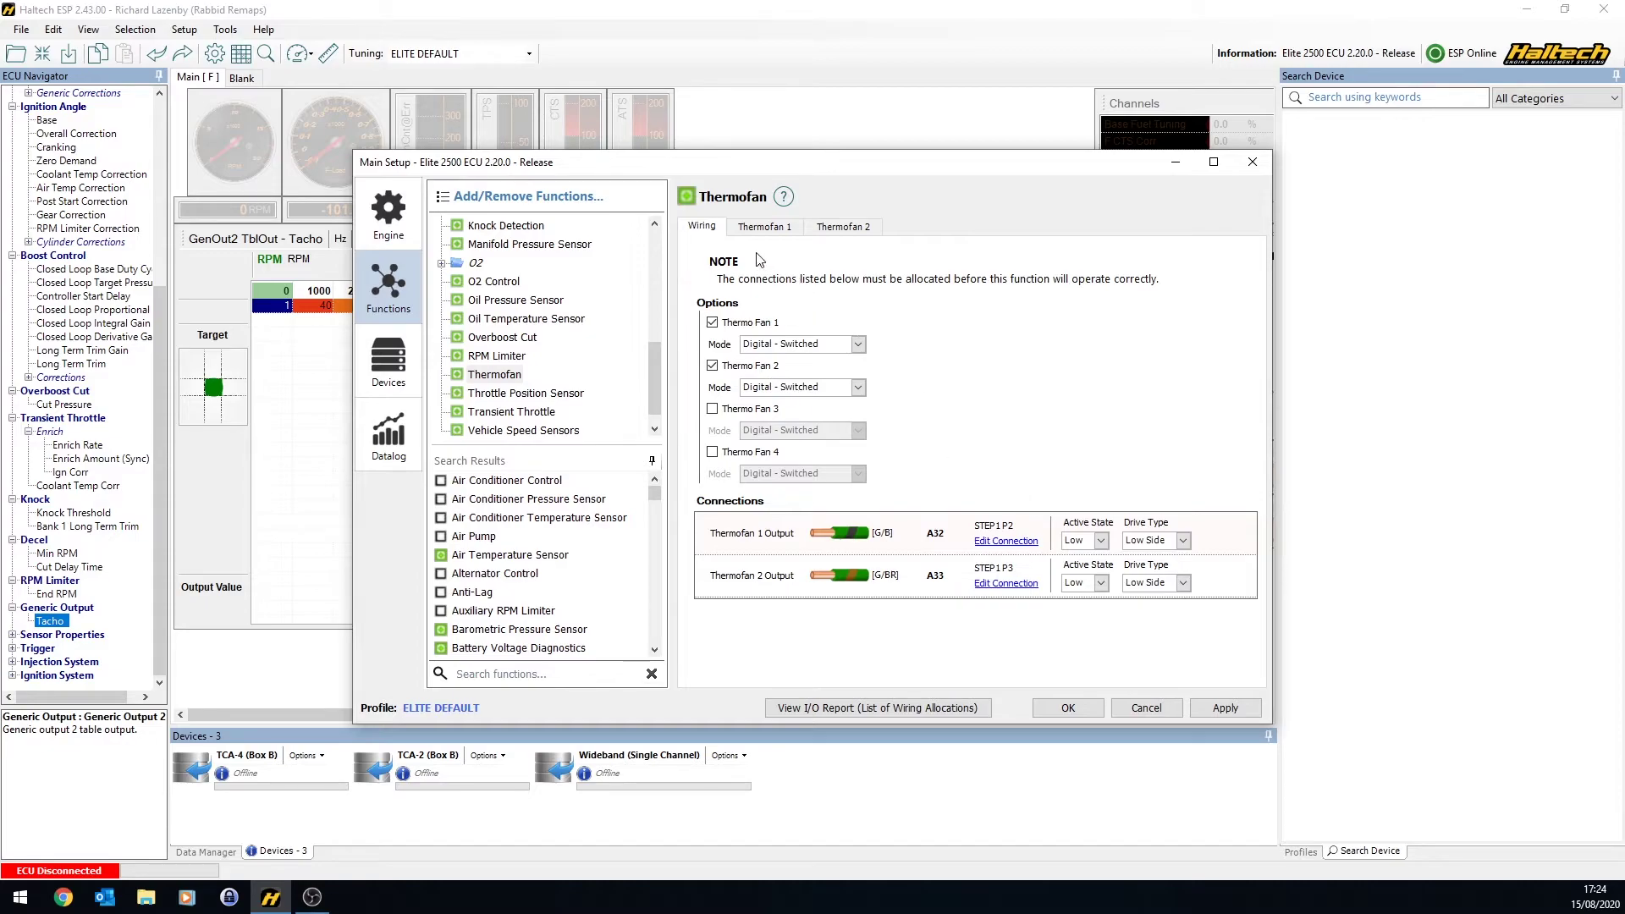
left_click(779, 343)
left_click(1024, 360)
Review the Thermofan 1 and 2 turn-on thresholds of 92 and 96 °C.
left_click(763, 227)
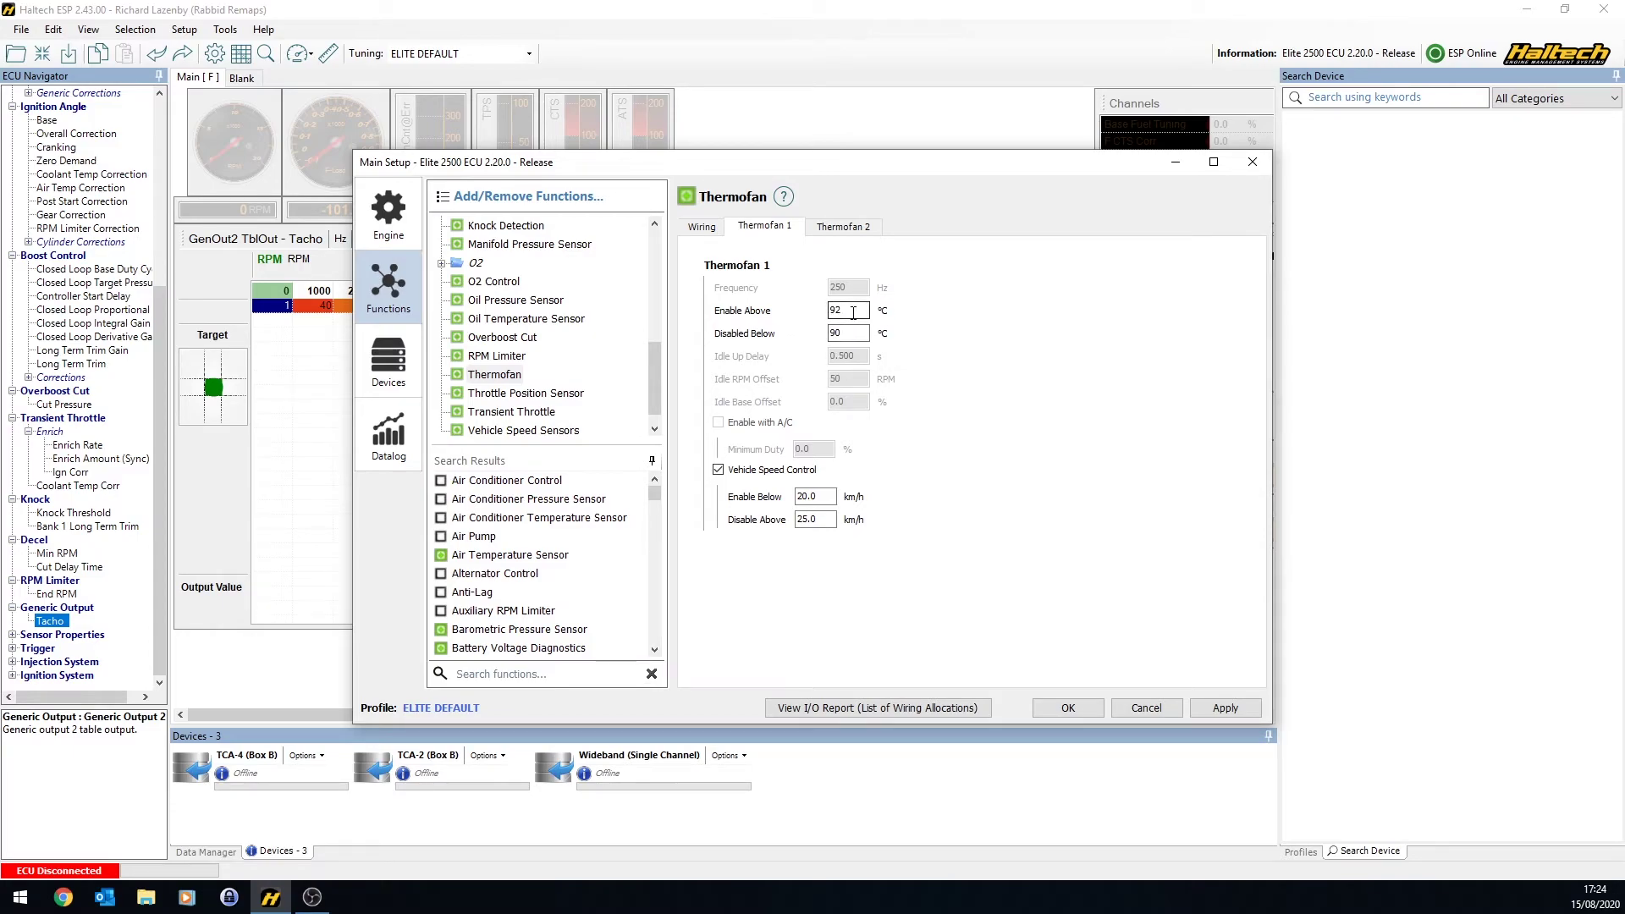
left_click(846, 229)
left_click(782, 230)
left_click(827, 227)
left_click(701, 226)
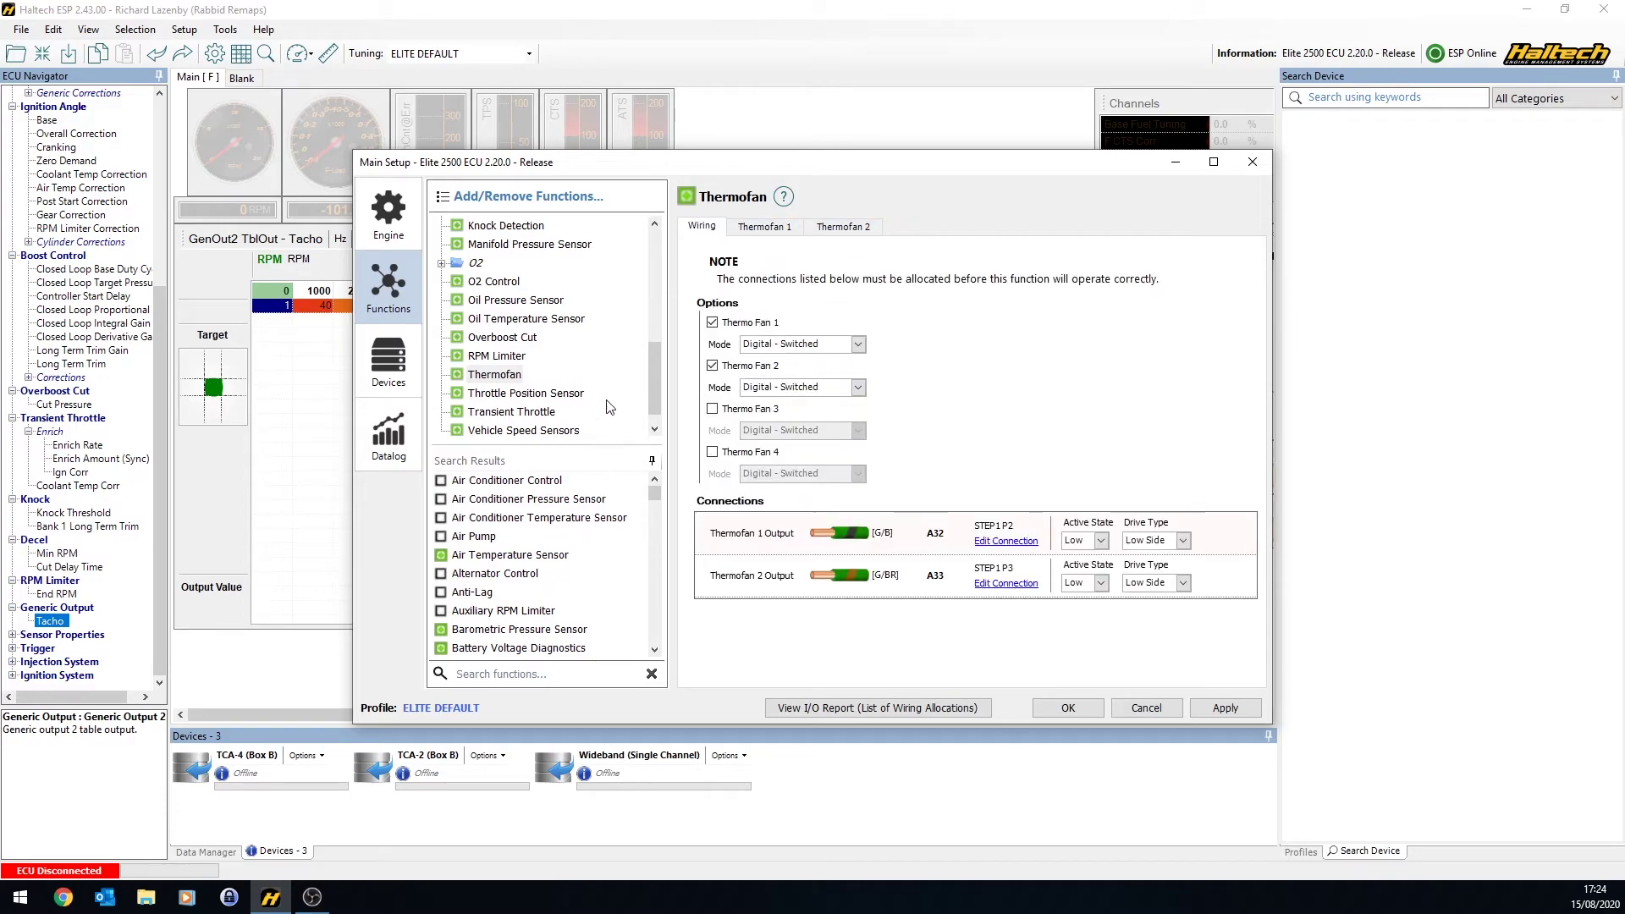
Select Check Engine Light, showing its Digital - Switched output on A31, active Low.
left_click_drag(662, 370, 656, 383)
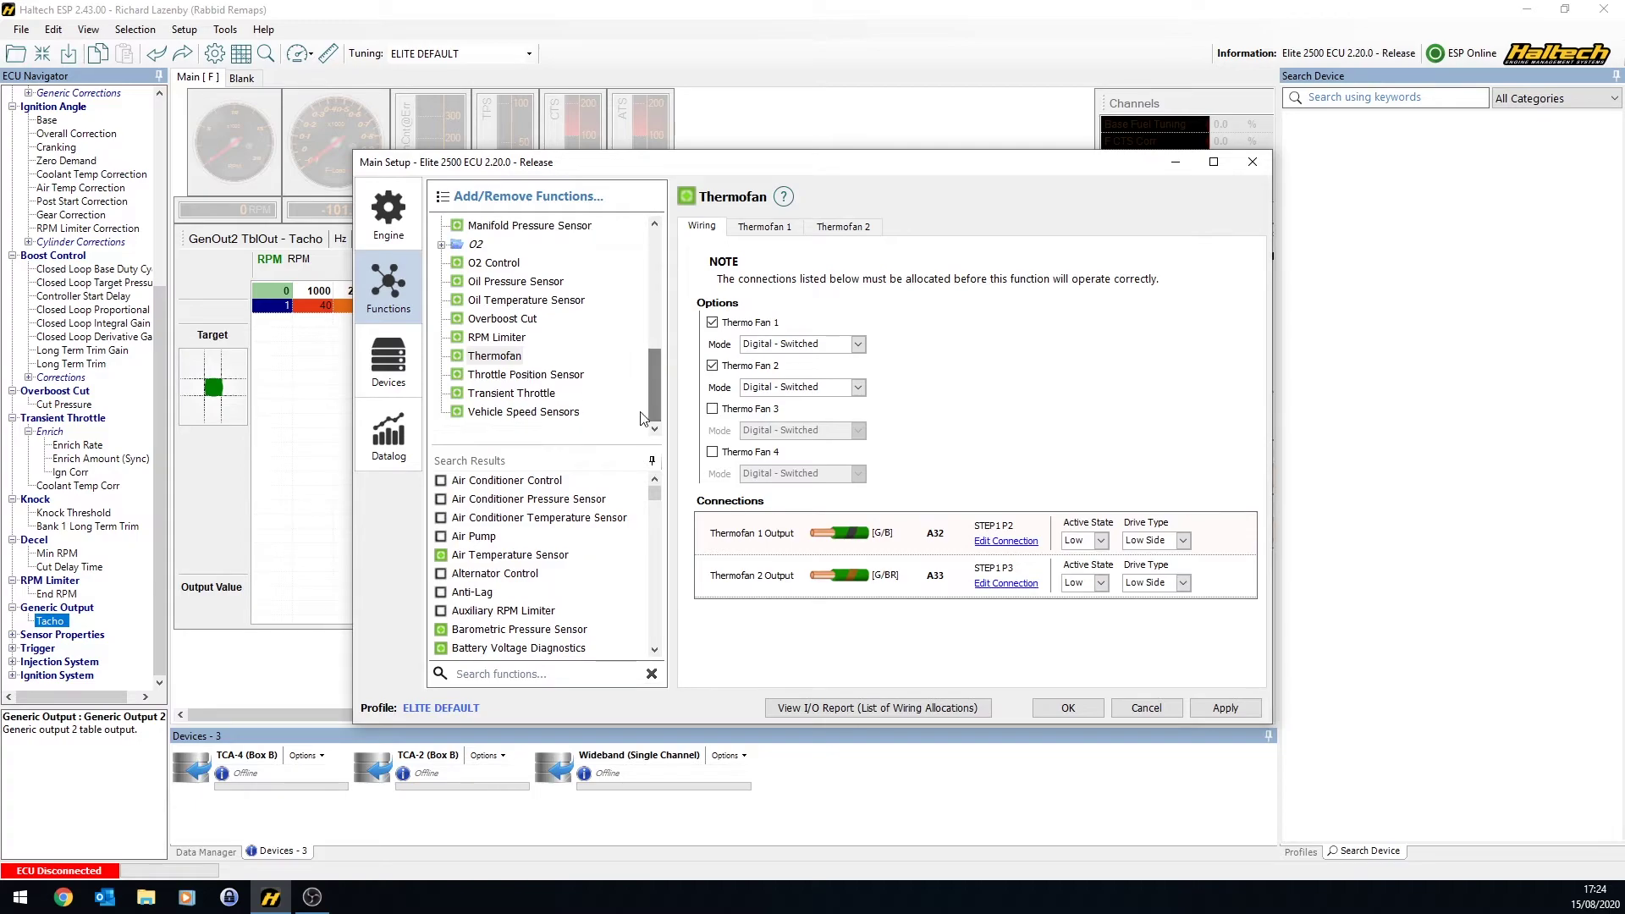
left_click_drag(653, 500, 657, 514)
left_click_drag(657, 396, 656, 241)
left_click(513, 299)
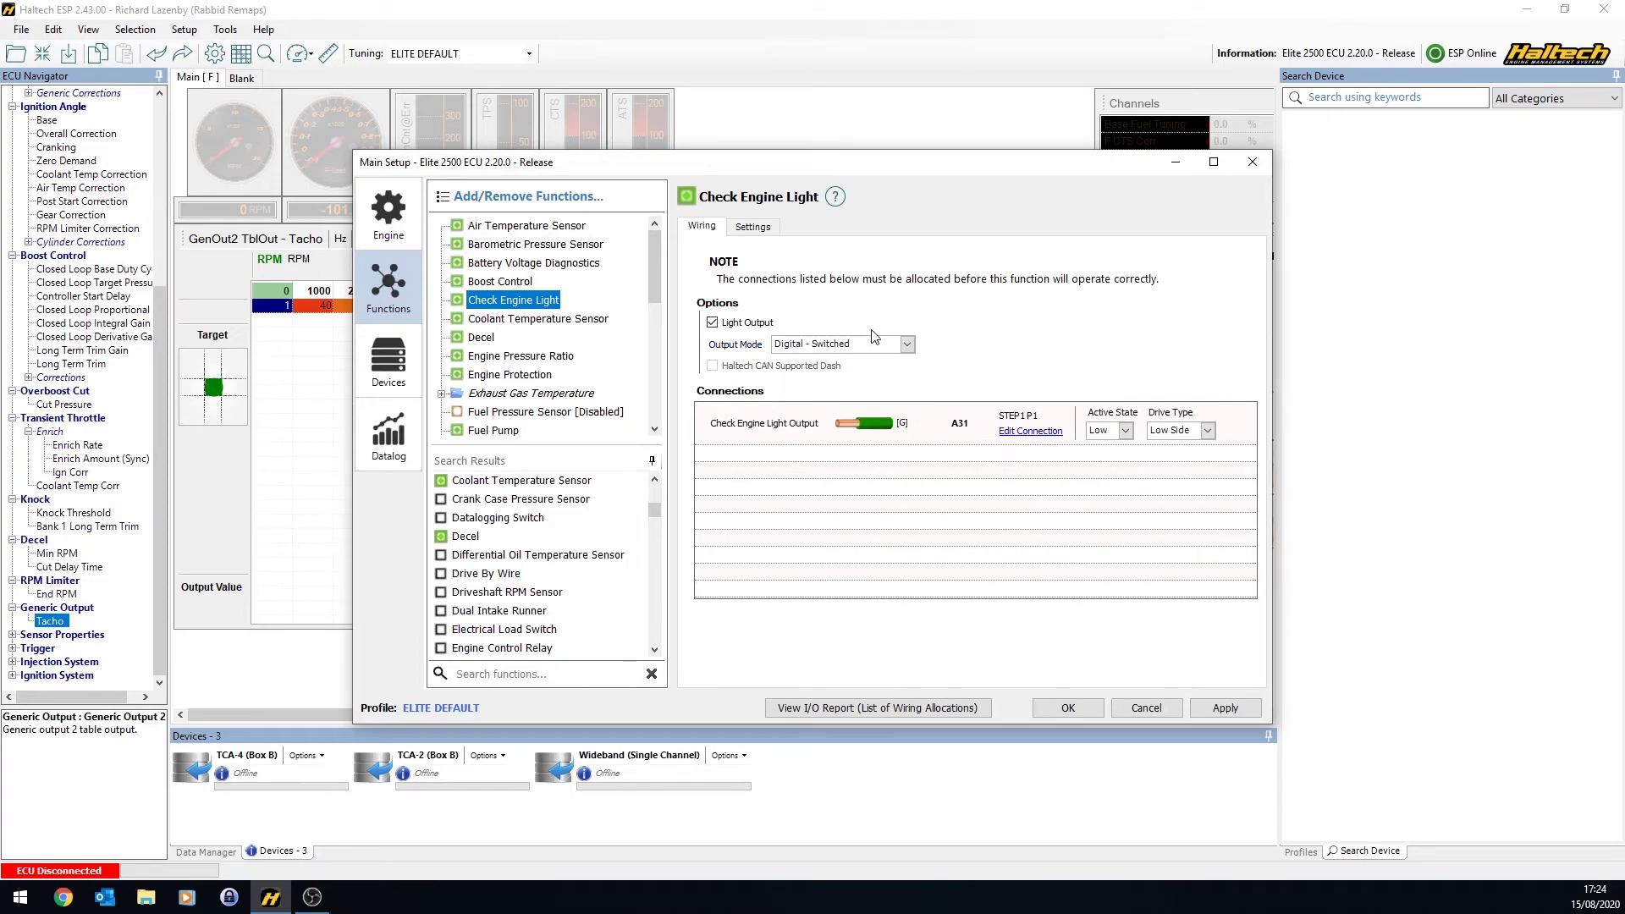
Browse the CAN Devices Vehicle list, leave it as None, and close Main Setup.
left_click(390, 377)
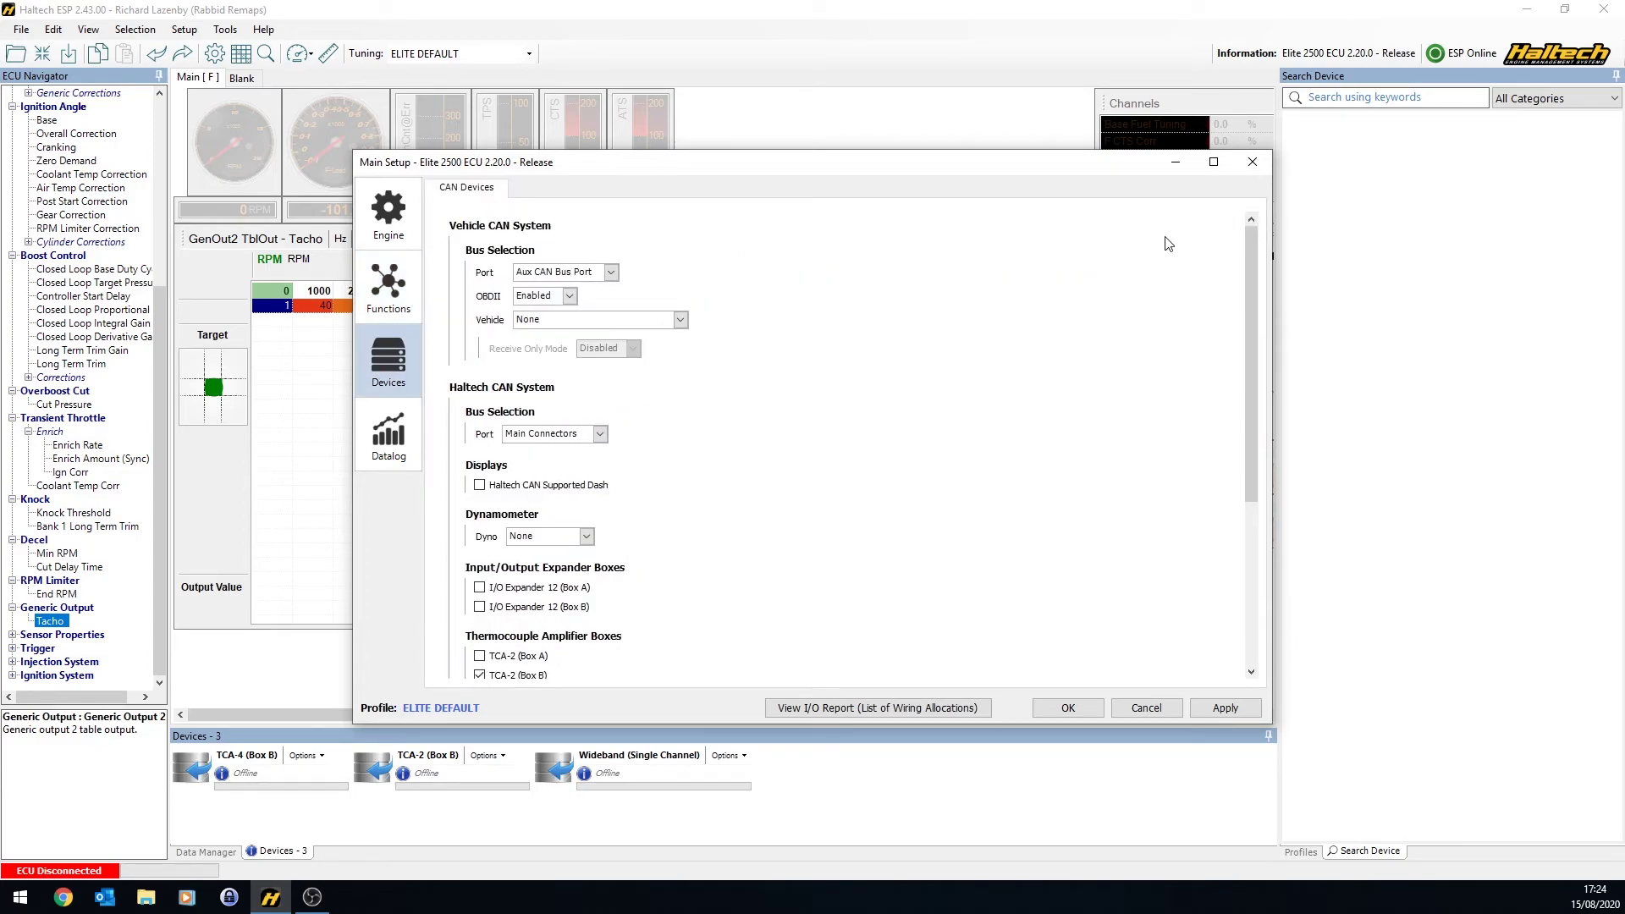
left_click(593, 326)
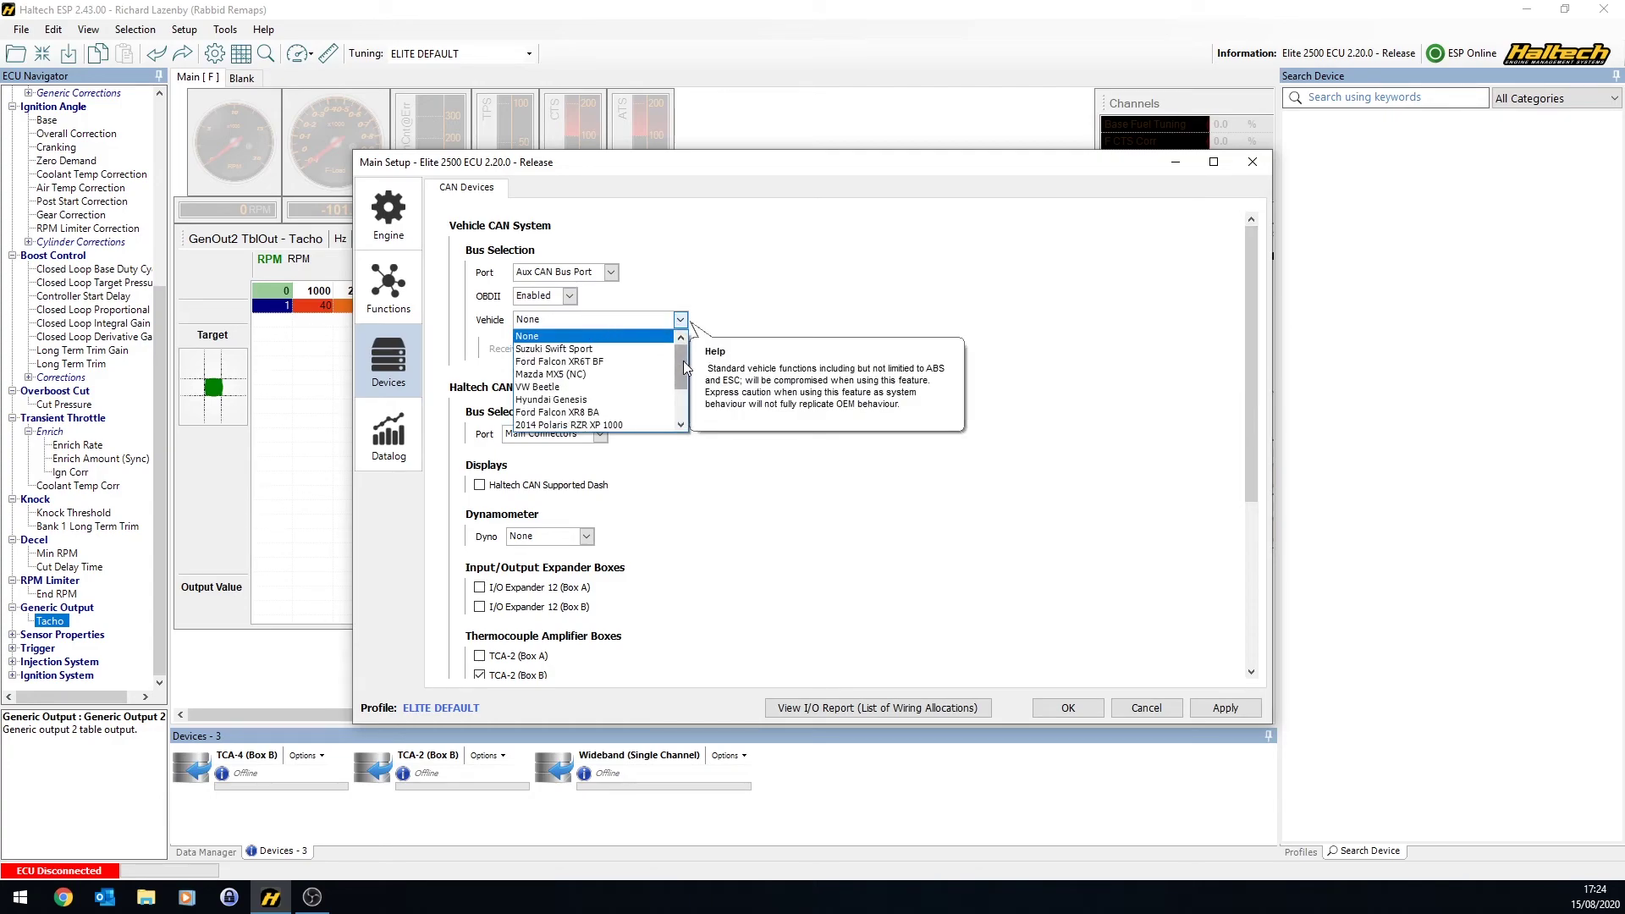
left_click_drag(683, 361, 680, 388)
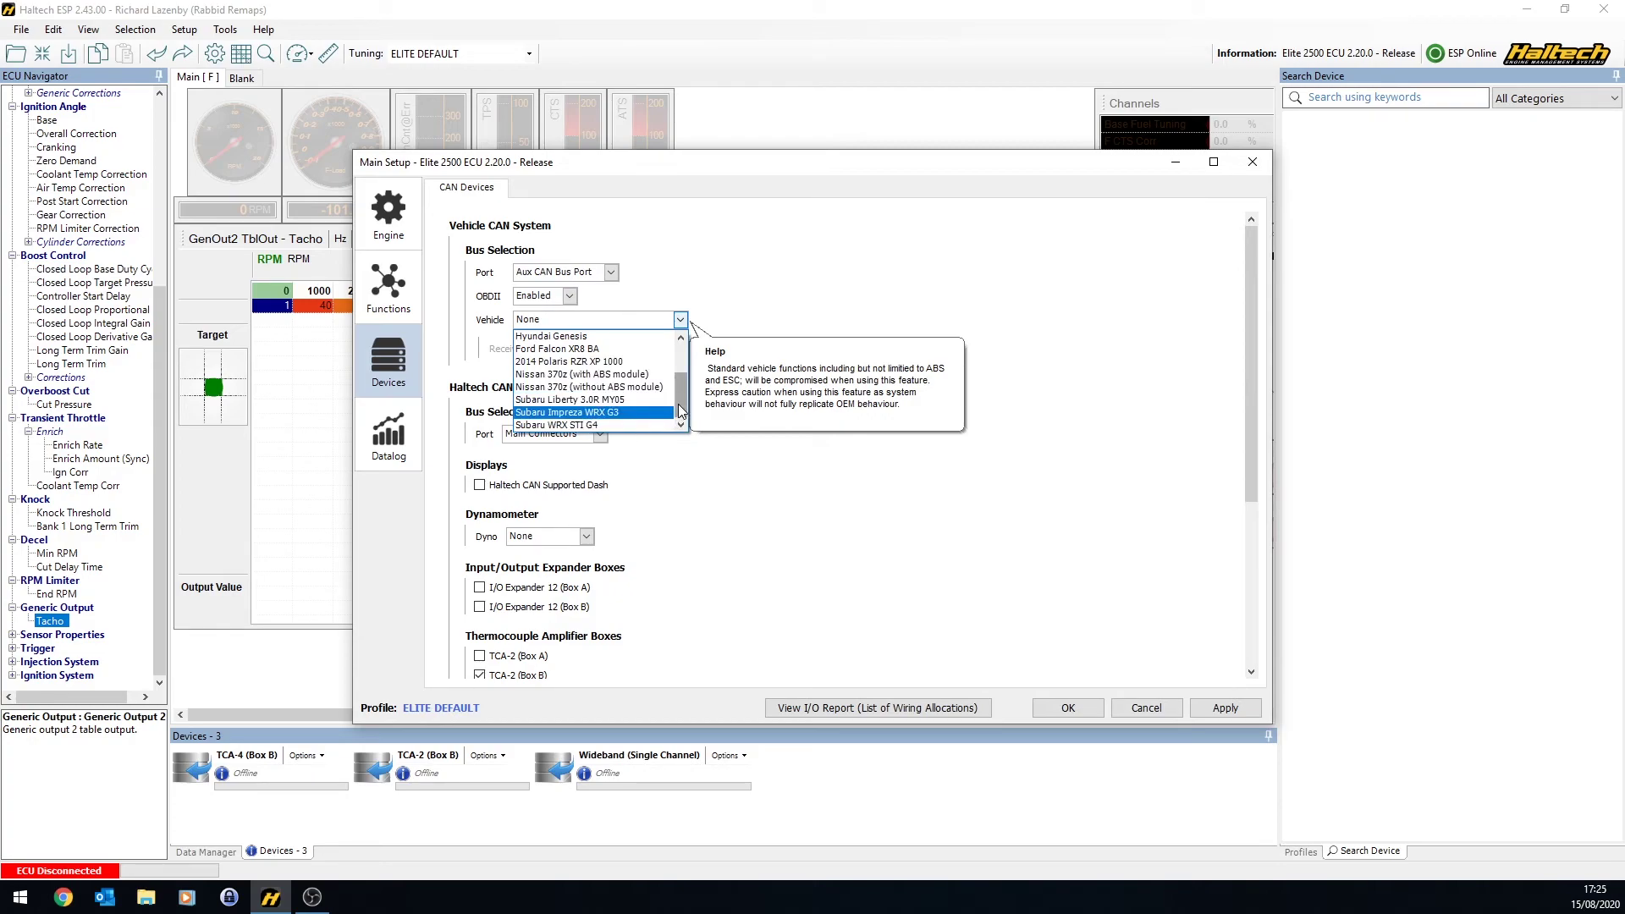
scroll(679, 397, "up", 2)
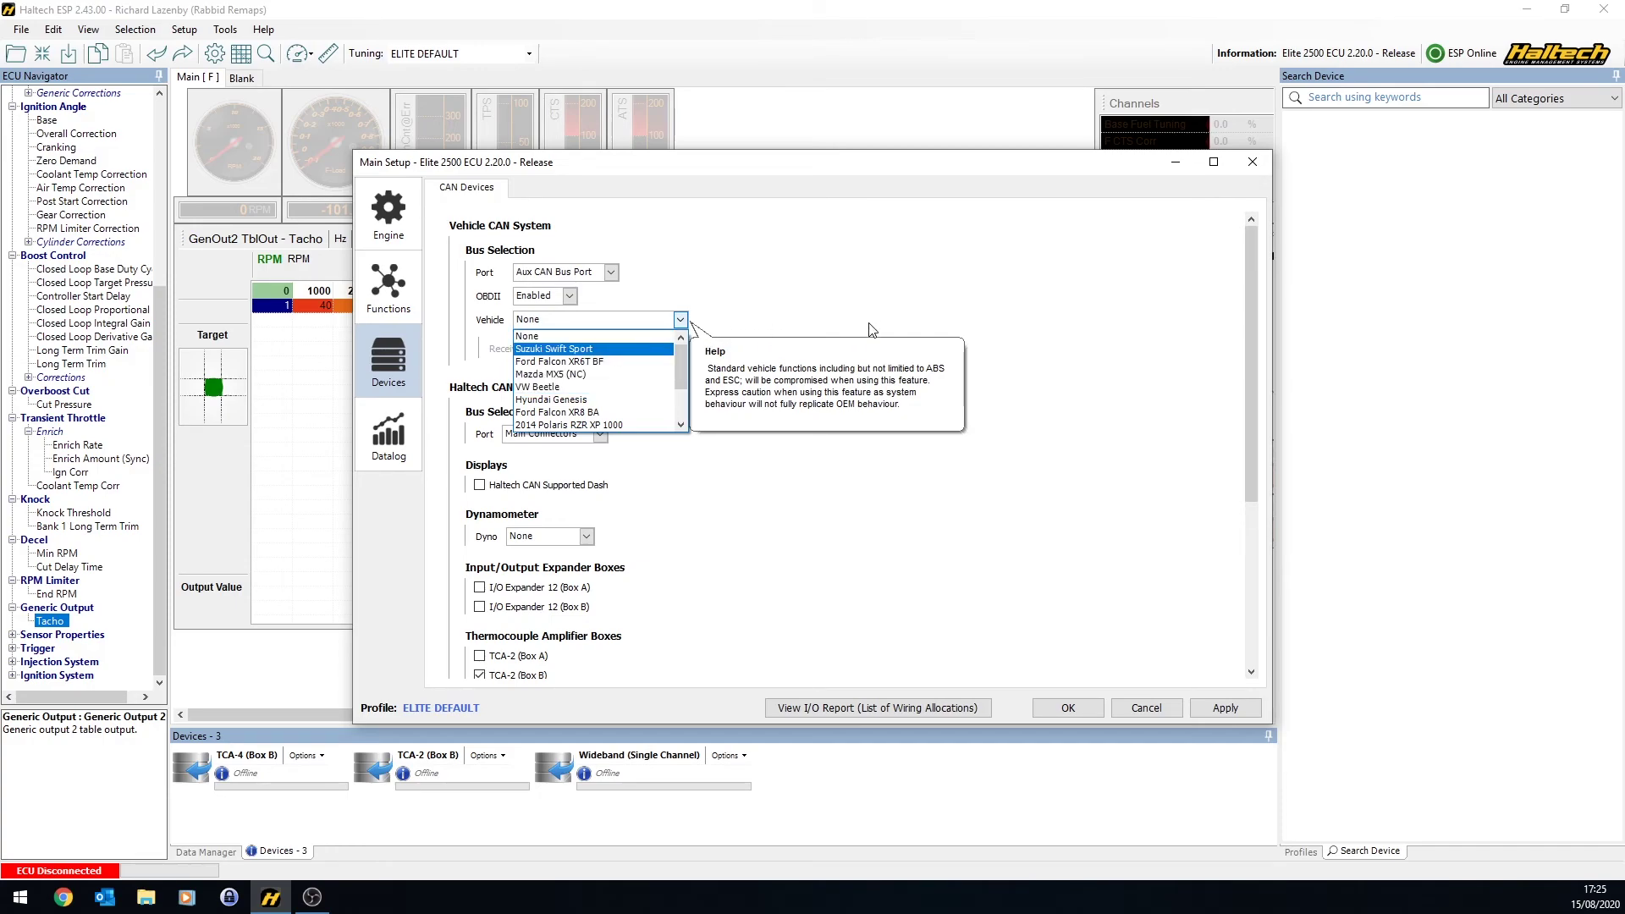
left_click(856, 298)
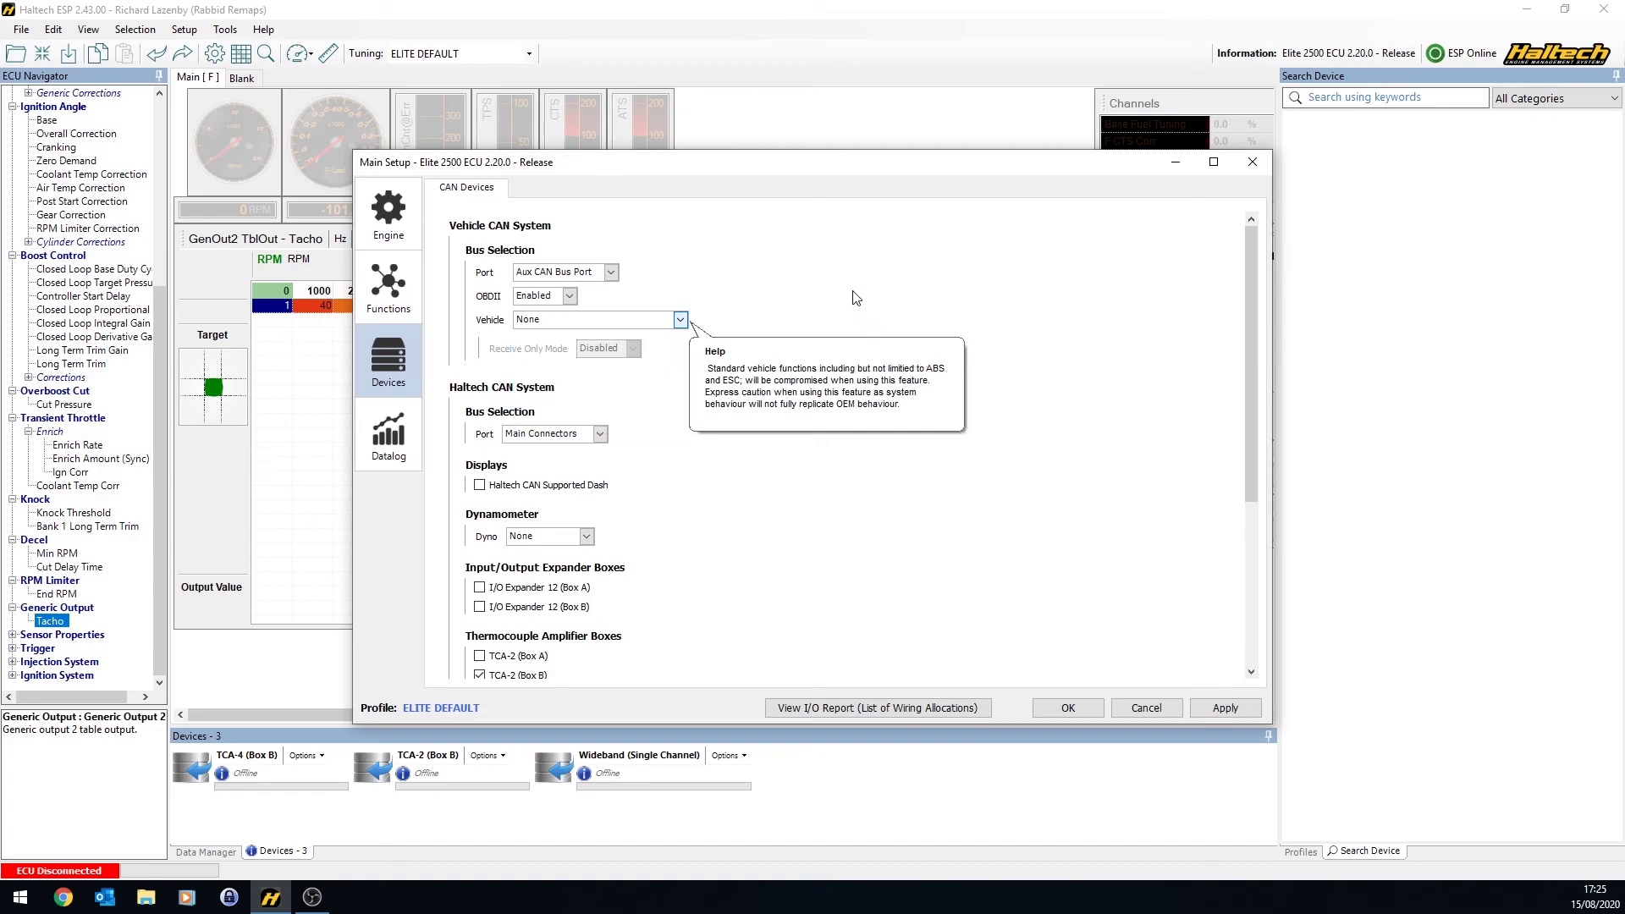
left_click(680, 320)
left_click(776, 270)
key("Escape")
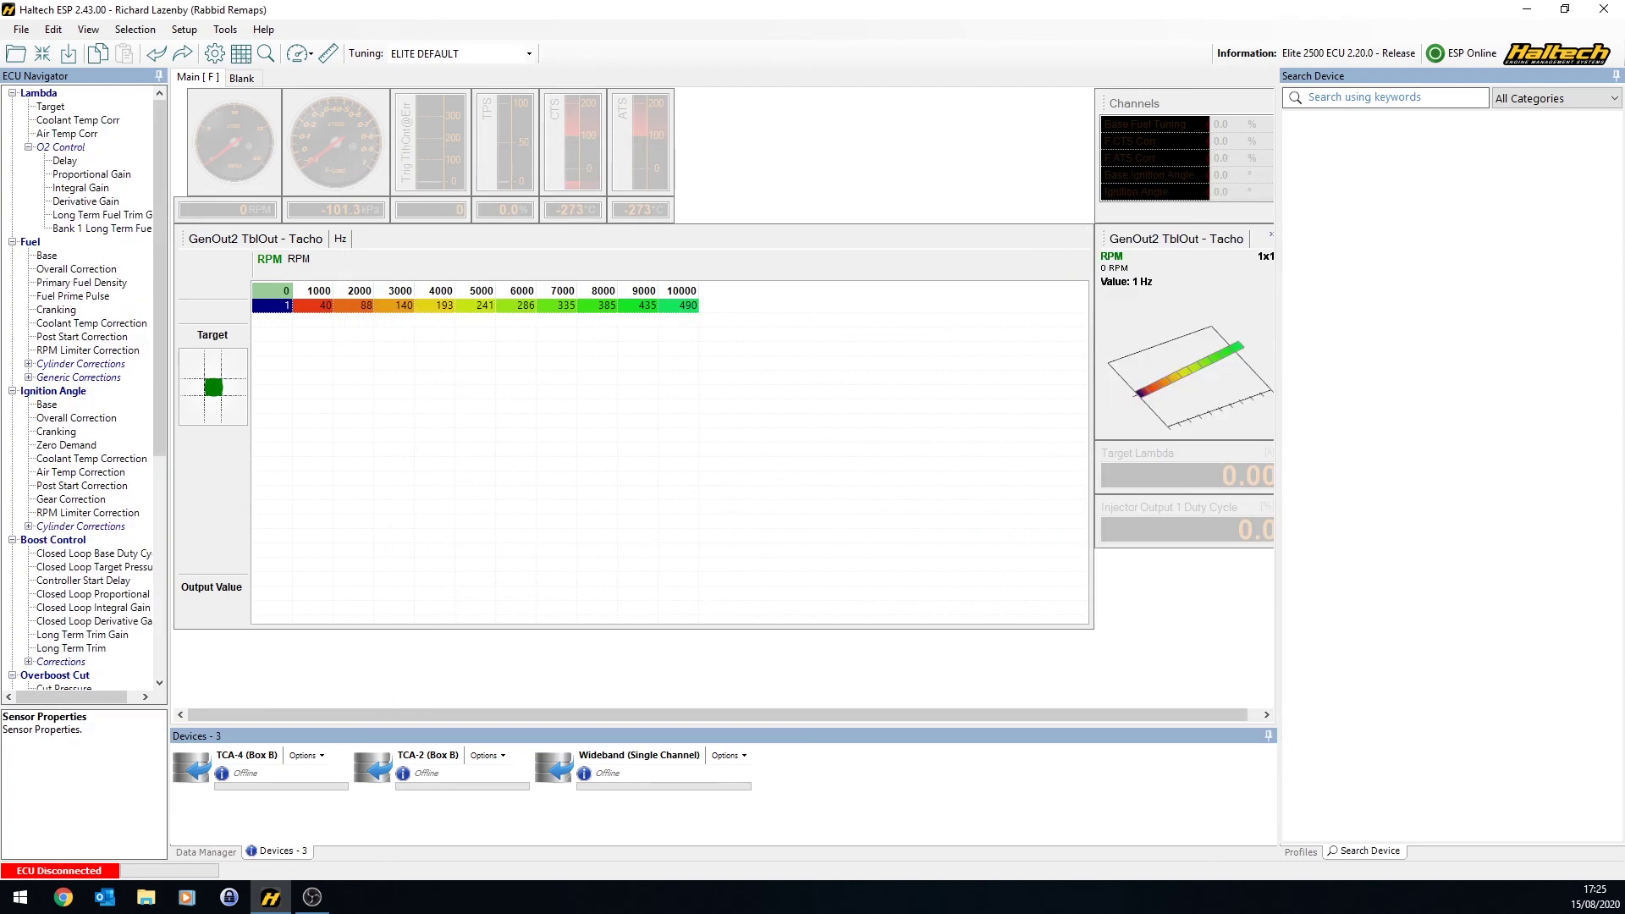